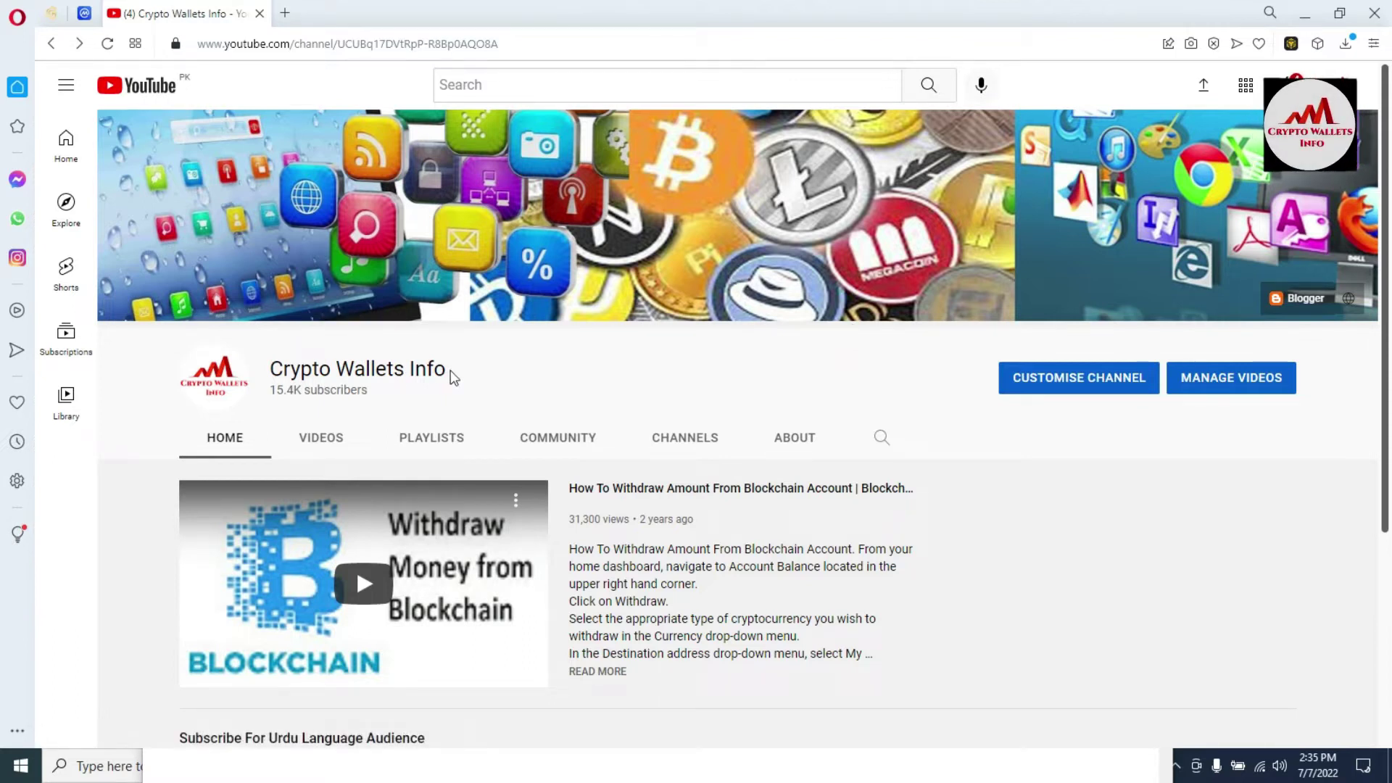
left_click_drag(445, 374, 268, 377)
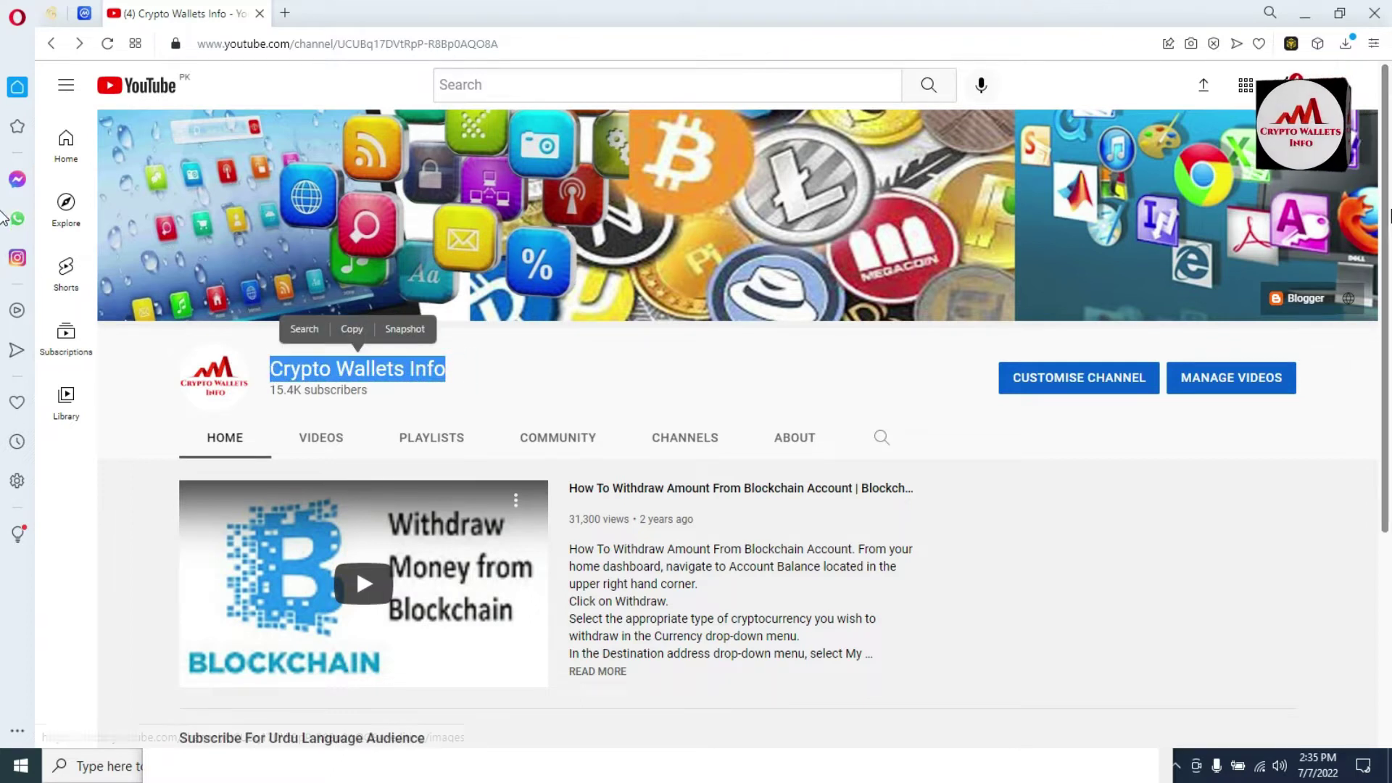
left_click_drag(1386, 204, 1388, 435)
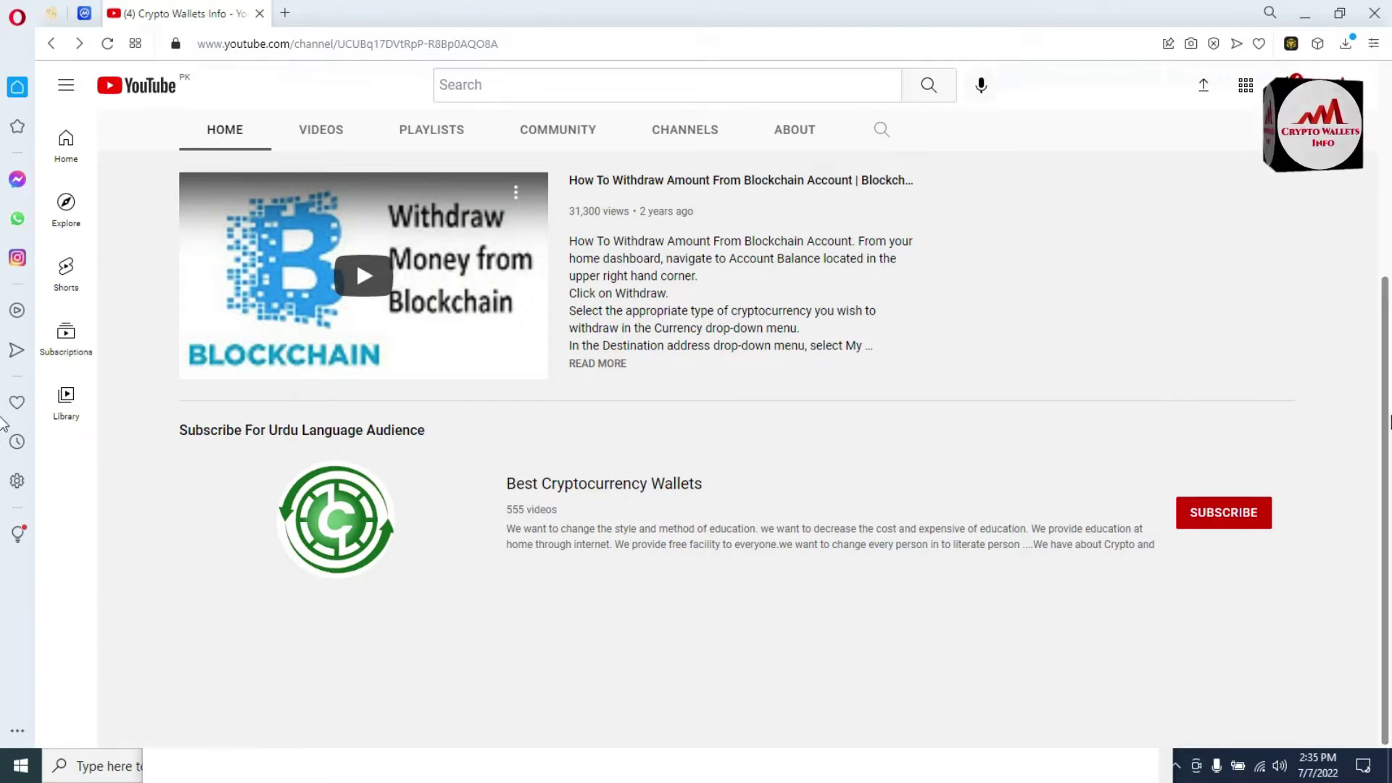
key("Home")
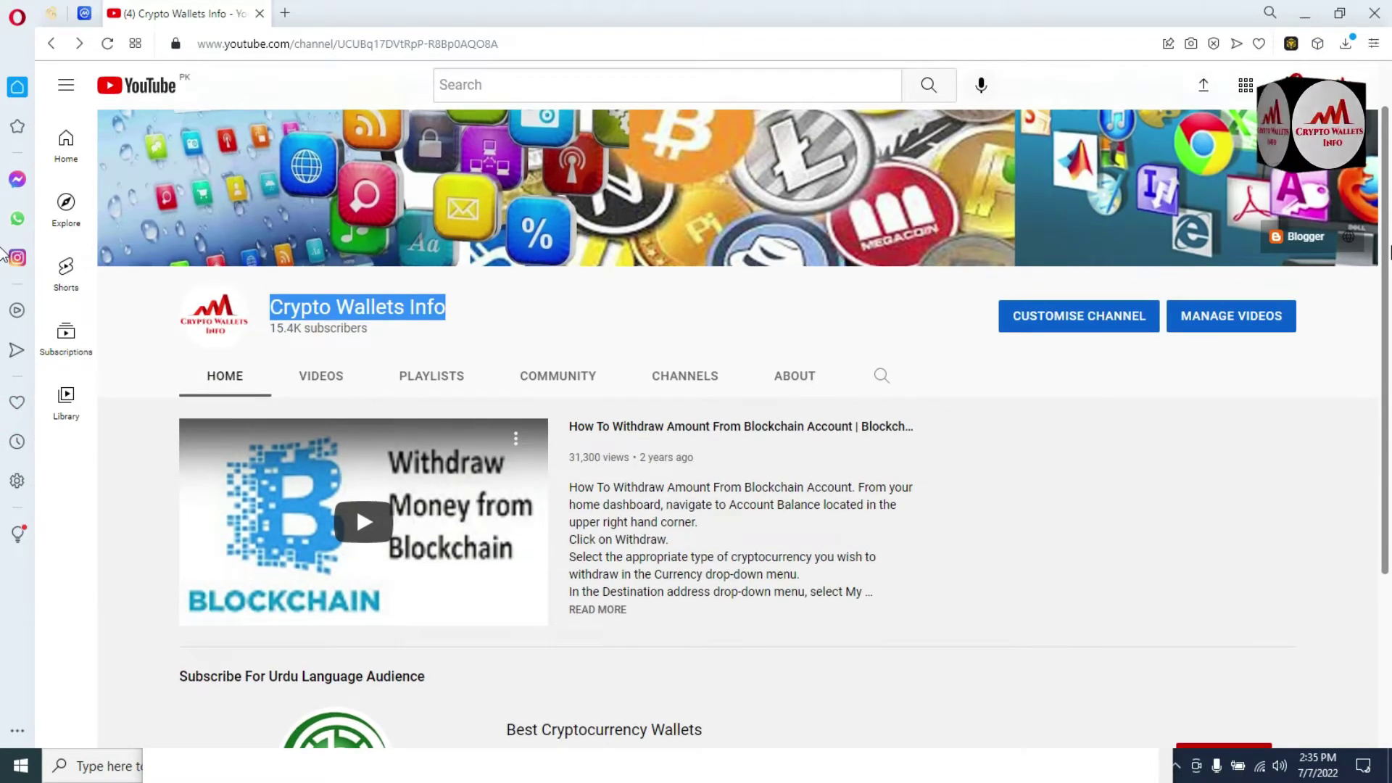
Step: Open the Binance Wallet extension and unlock it by entering the wallet password
left_click(1291, 42)
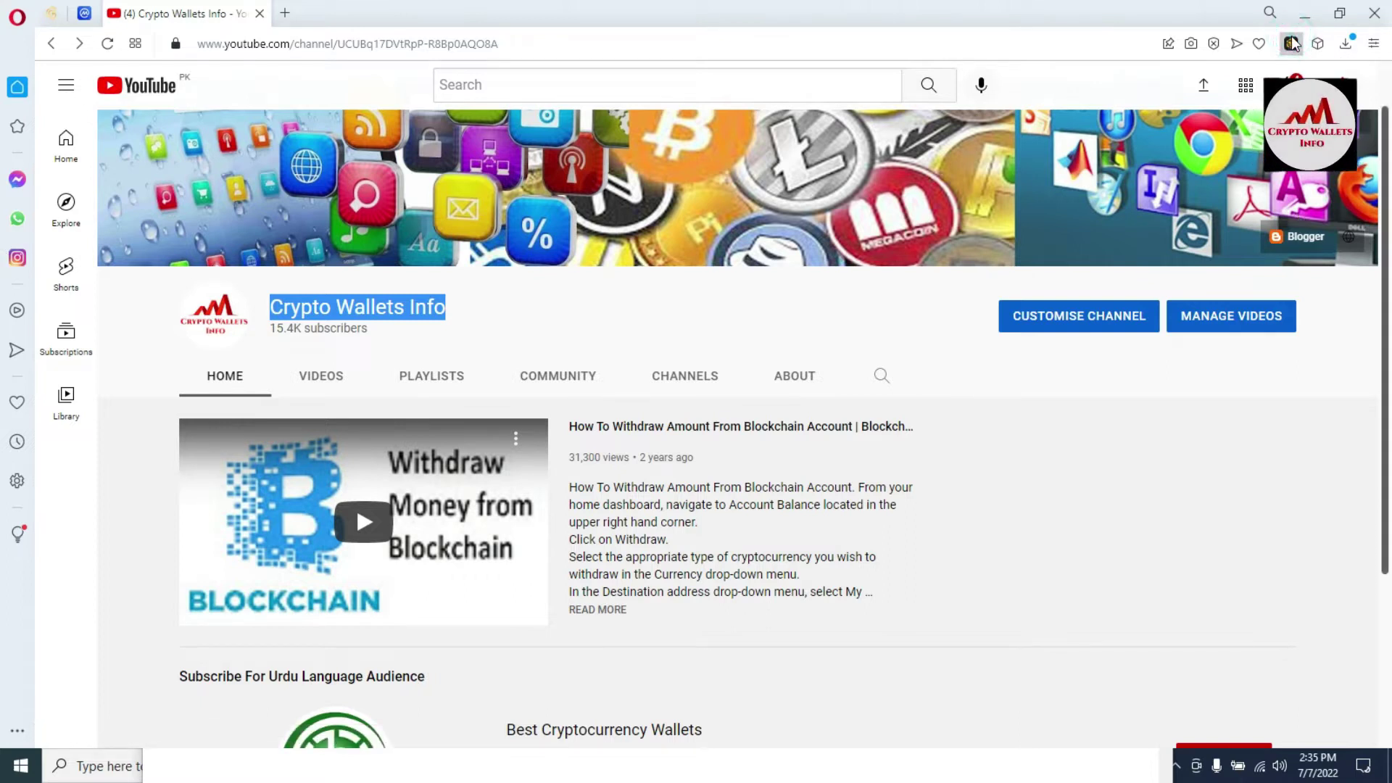
left_click(1291, 42)
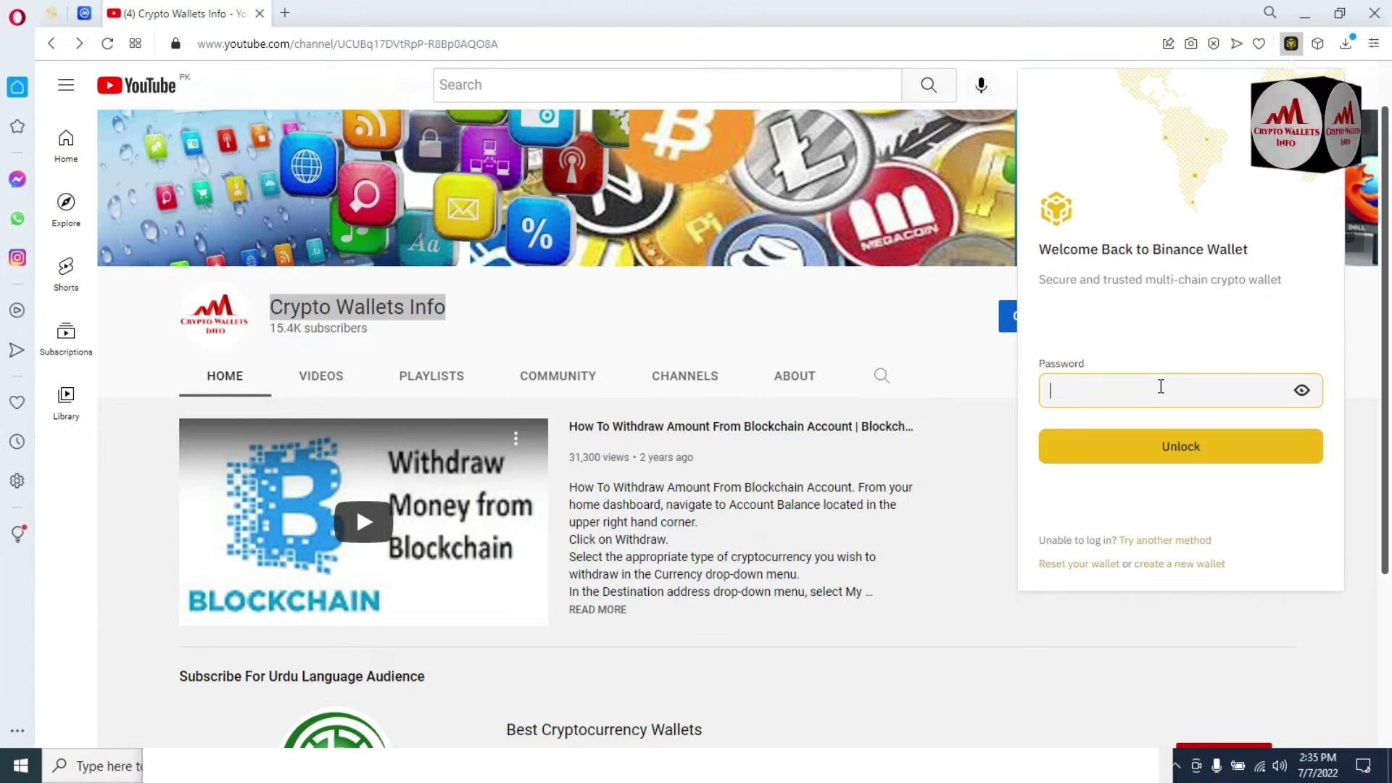
type("•••••")
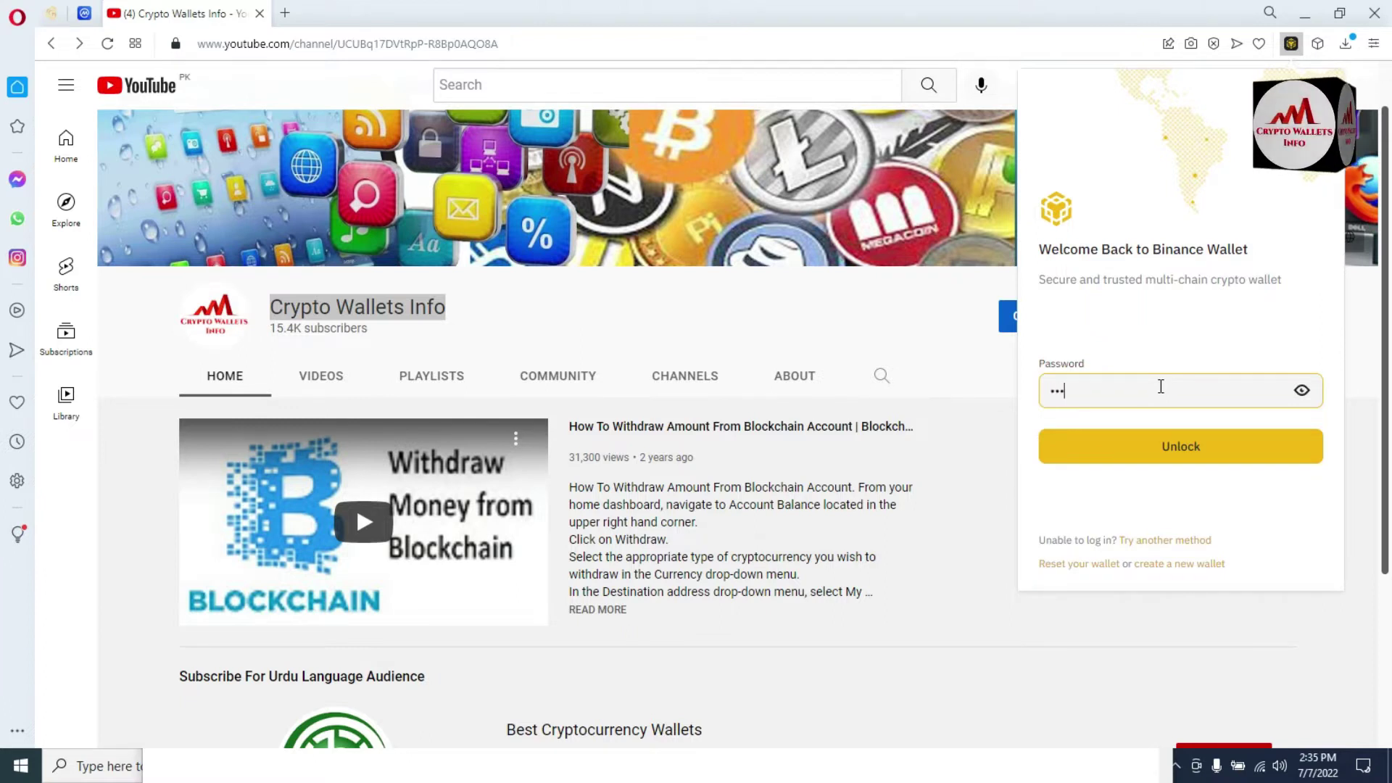
type("••••••••")
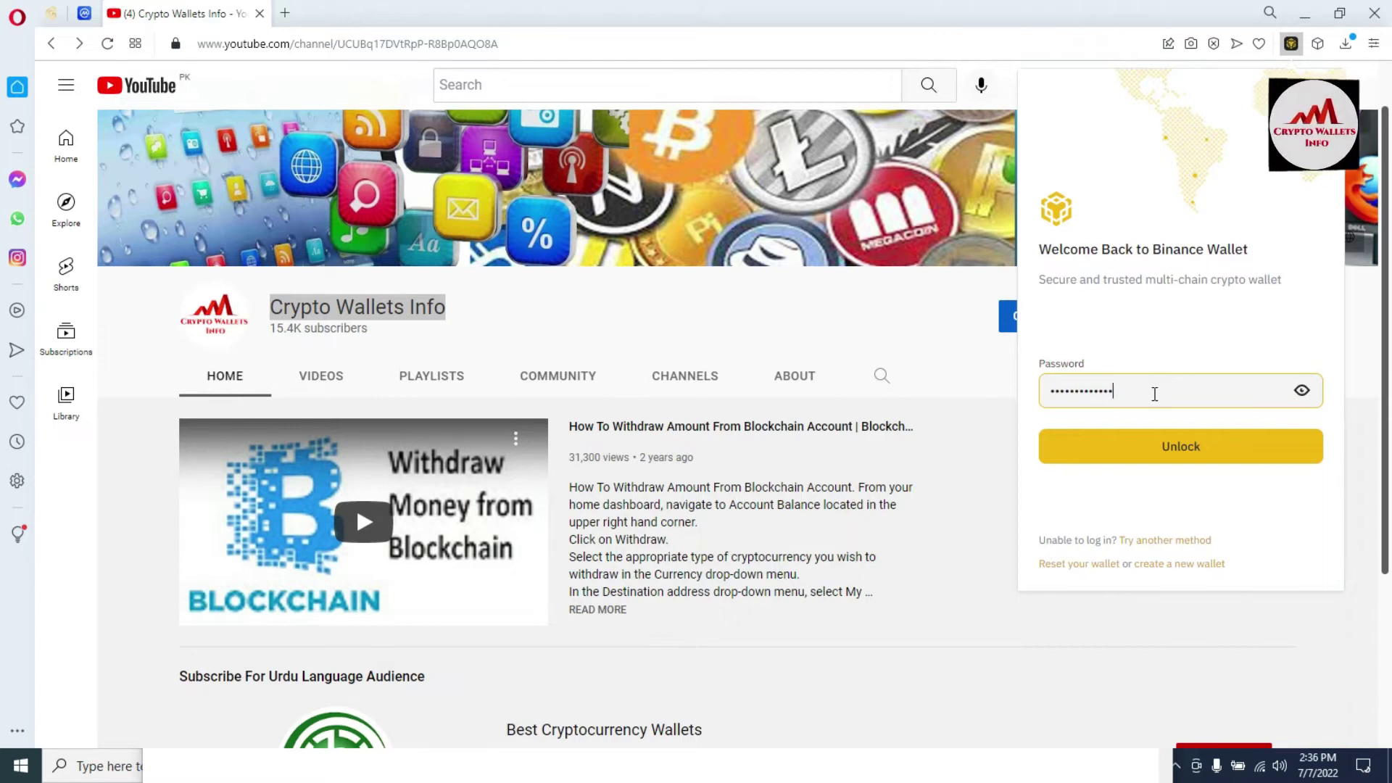
left_click(1165, 448)
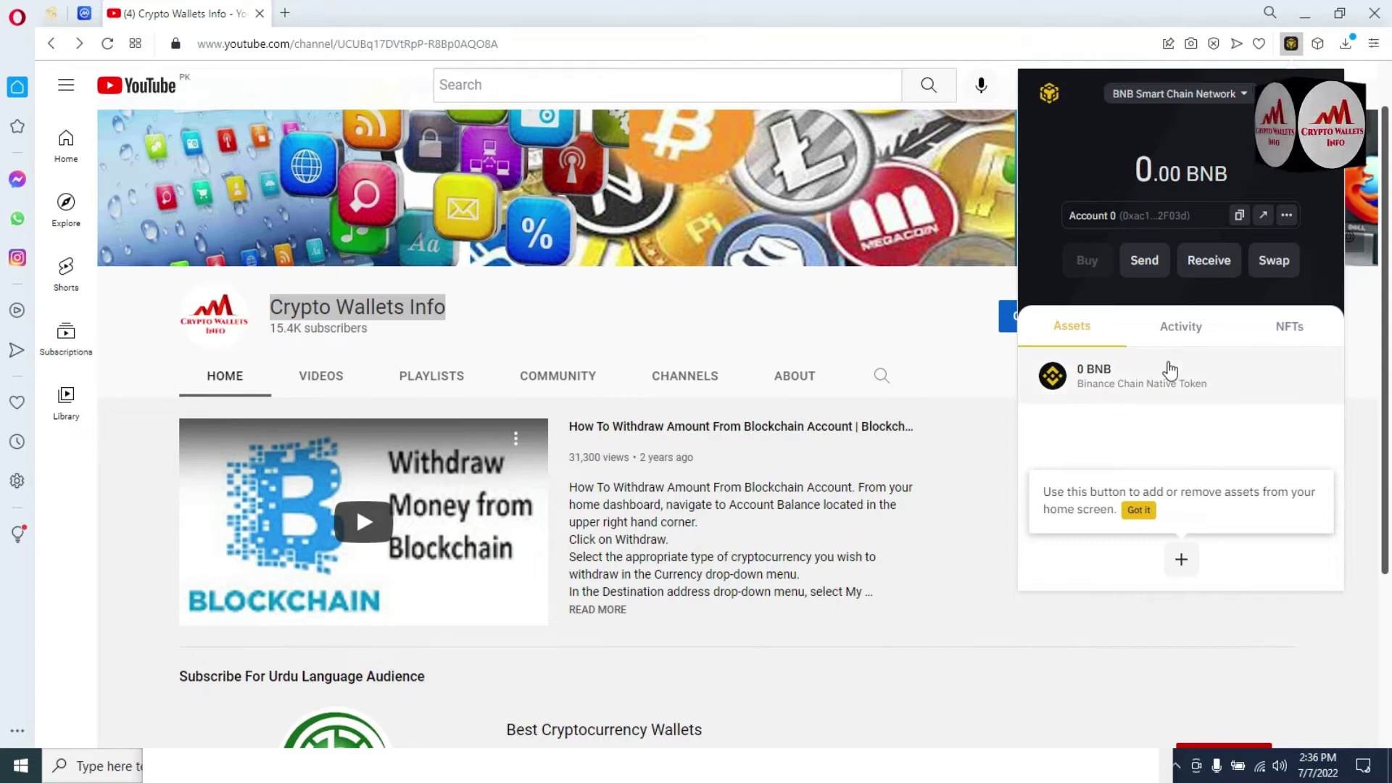
Step: View the BNB asset's details and transaction history, and return to the wallet's home screen
left_click(1145, 371)
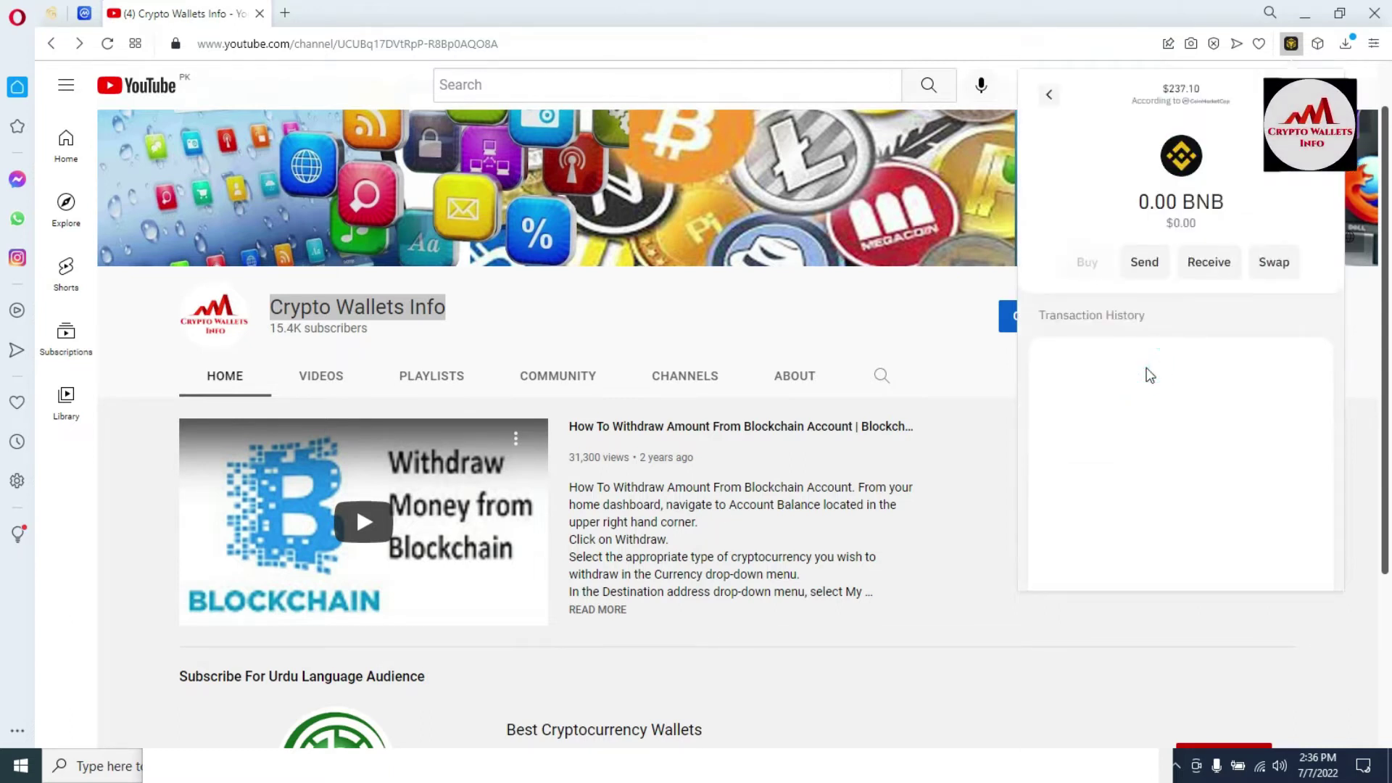
left_click(1049, 95)
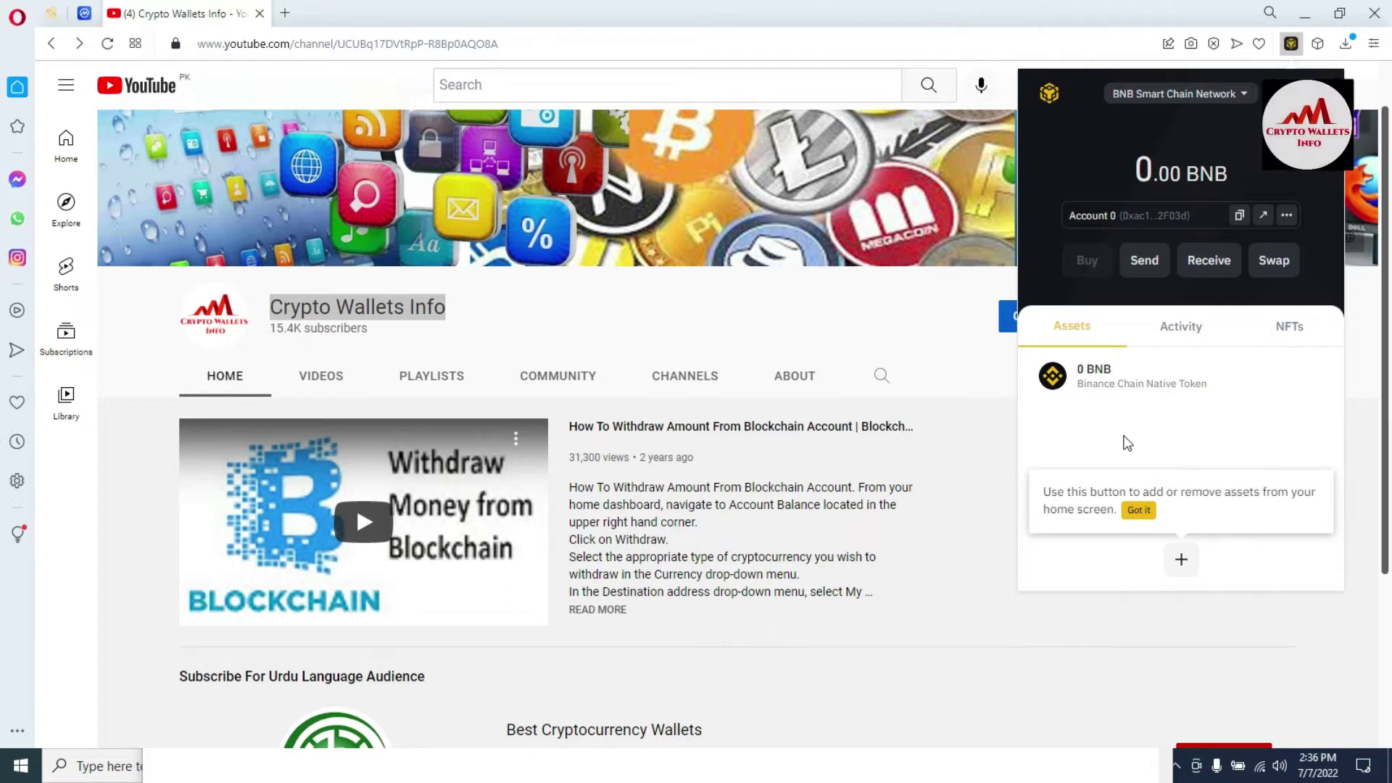
Step: Enable the BitTorrent (BTT) and Binance-Peg Dai Token (DAI) assets in the wallet's asset management list
left_click(1183, 562)
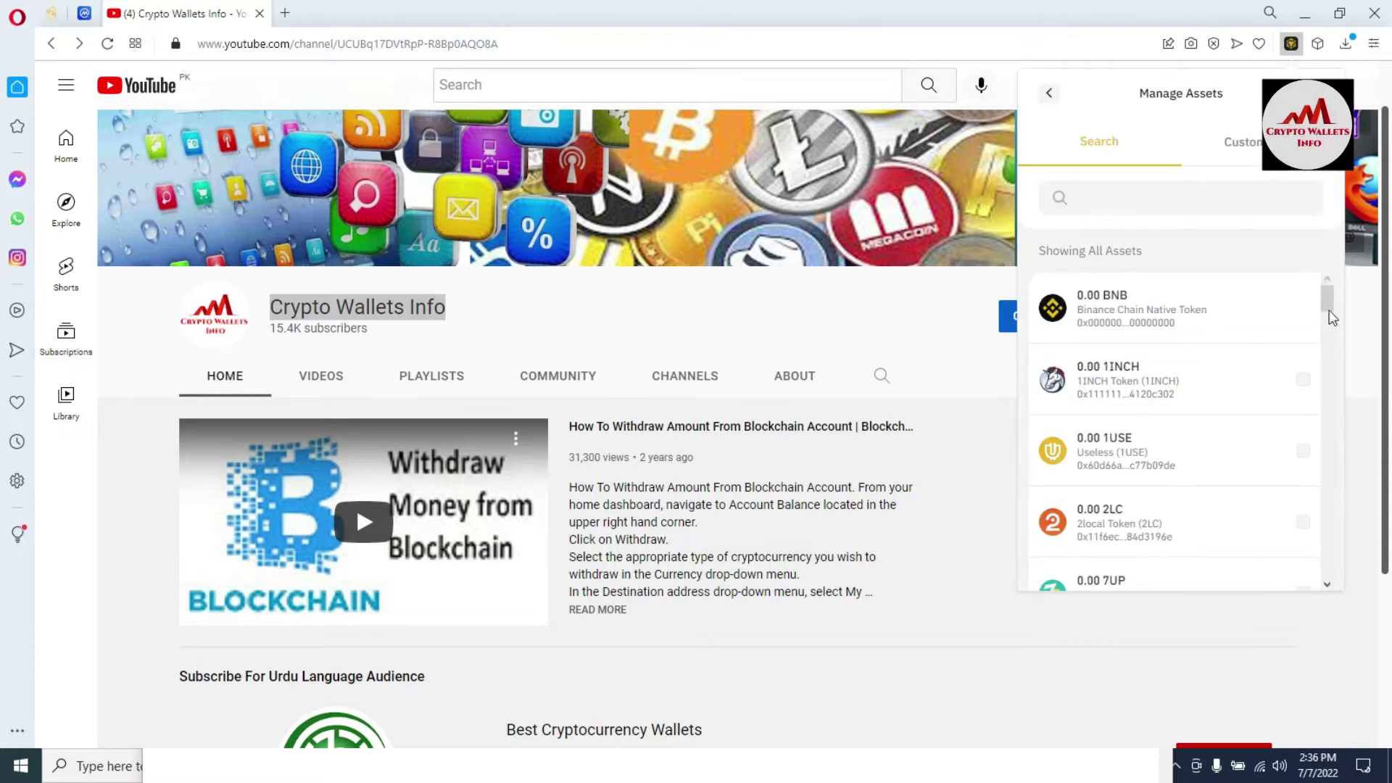
left_click_drag(1332, 310, 1330, 342)
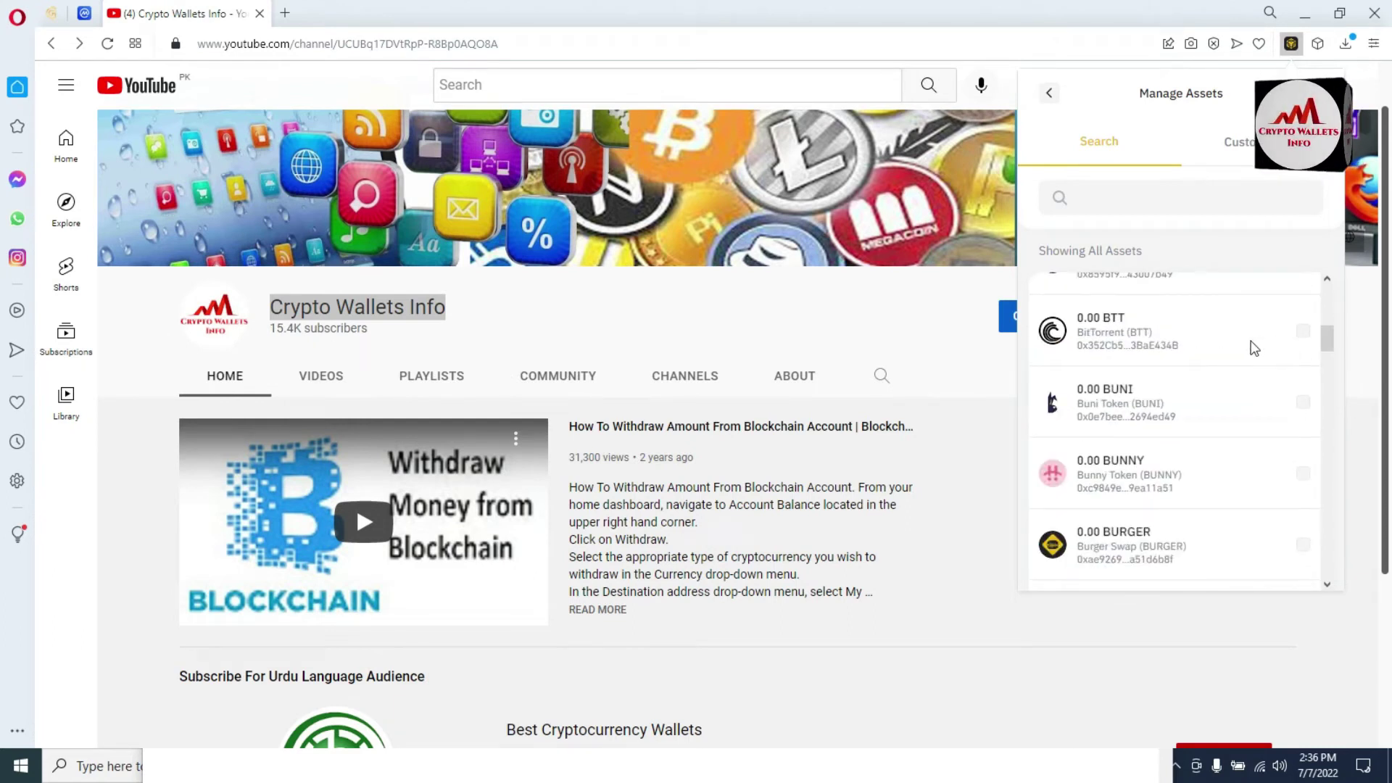
left_click(1302, 332)
left_click_drag(1326, 340, 1328, 365)
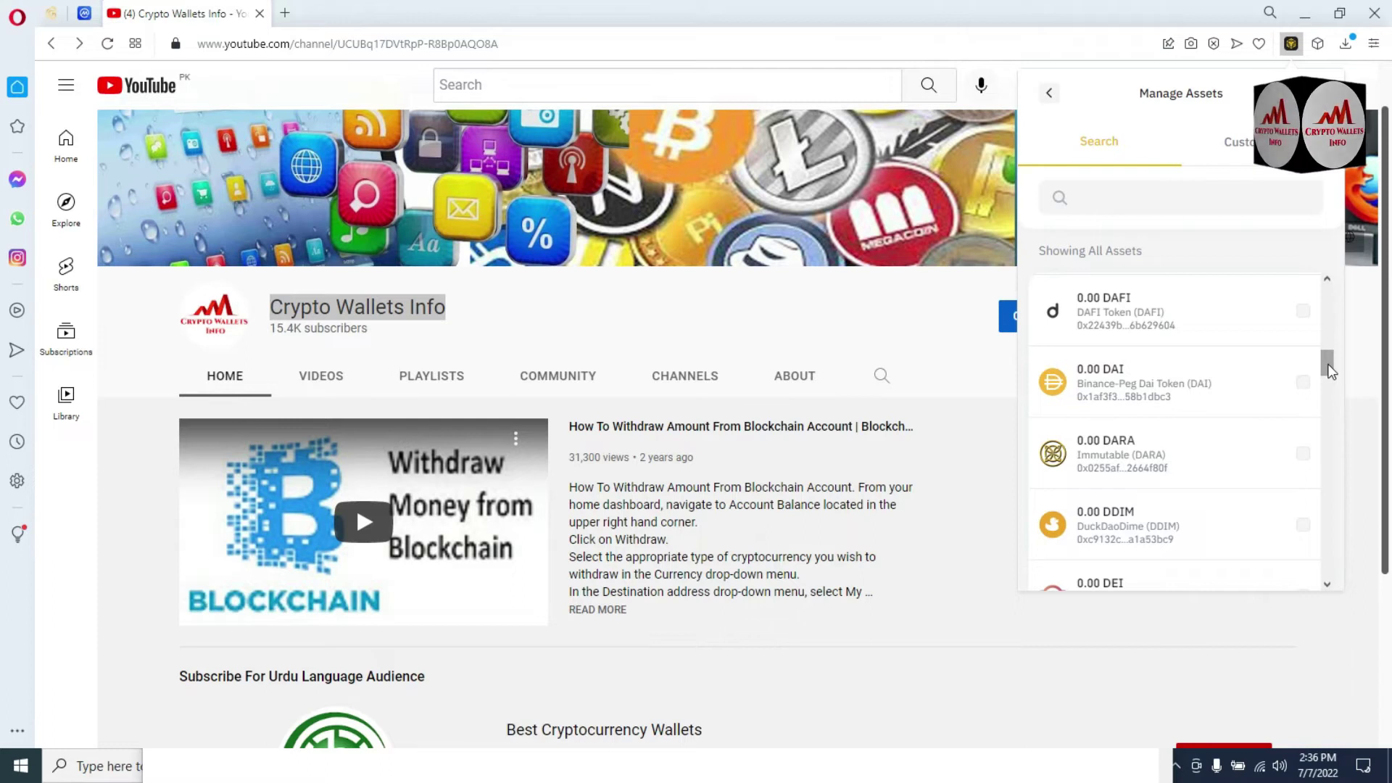
left_click(1303, 382)
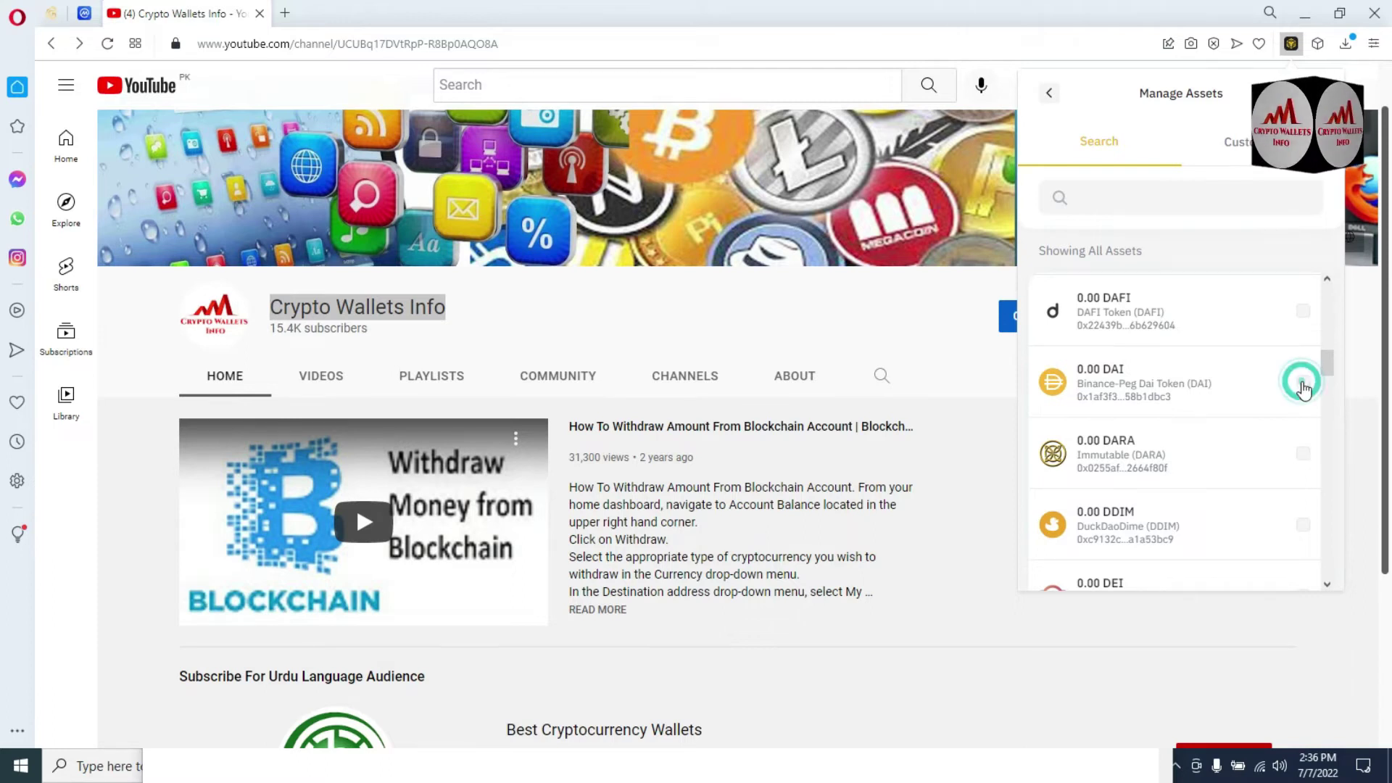
Step: Search the asset list for "usdt" and enable Binance-Peg BSC-USD (USDT)
left_click_drag(1330, 368, 1330, 390)
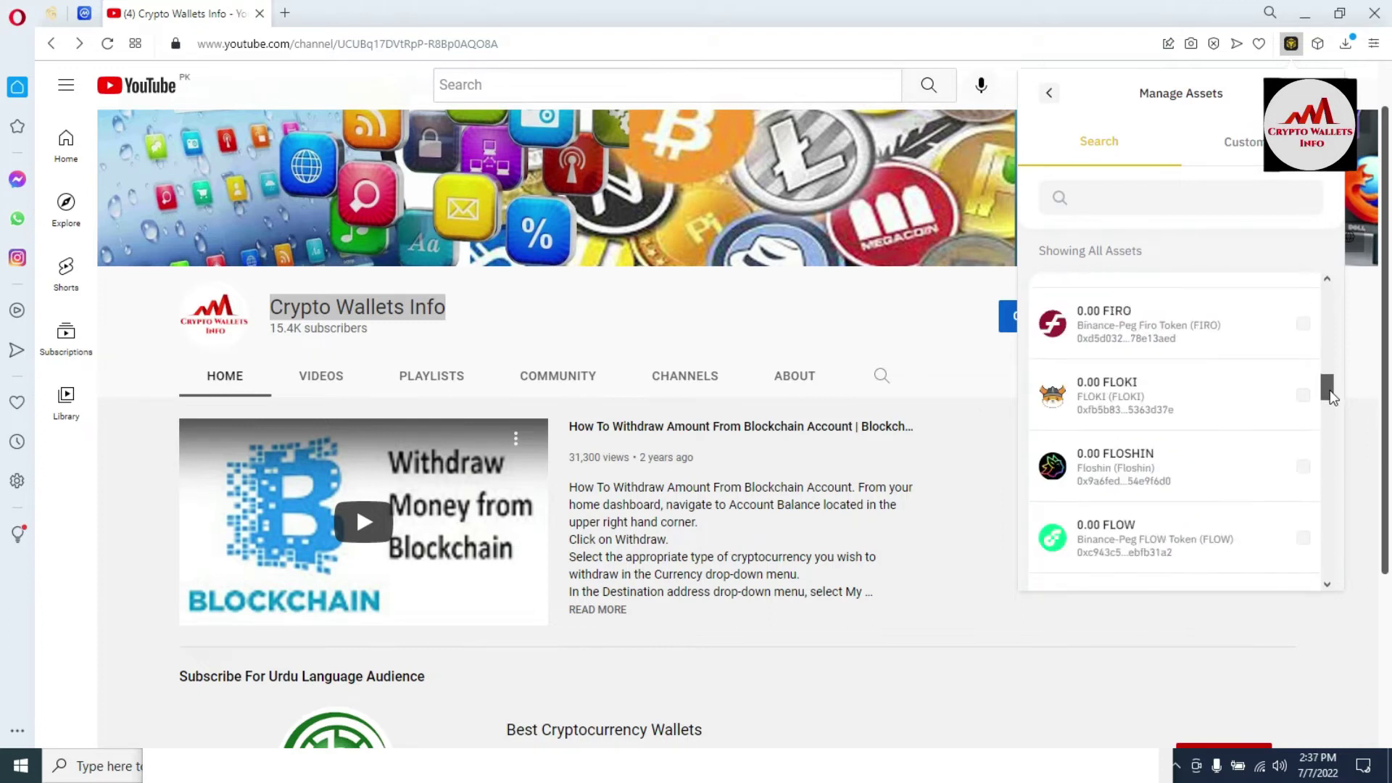
left_click(1102, 191)
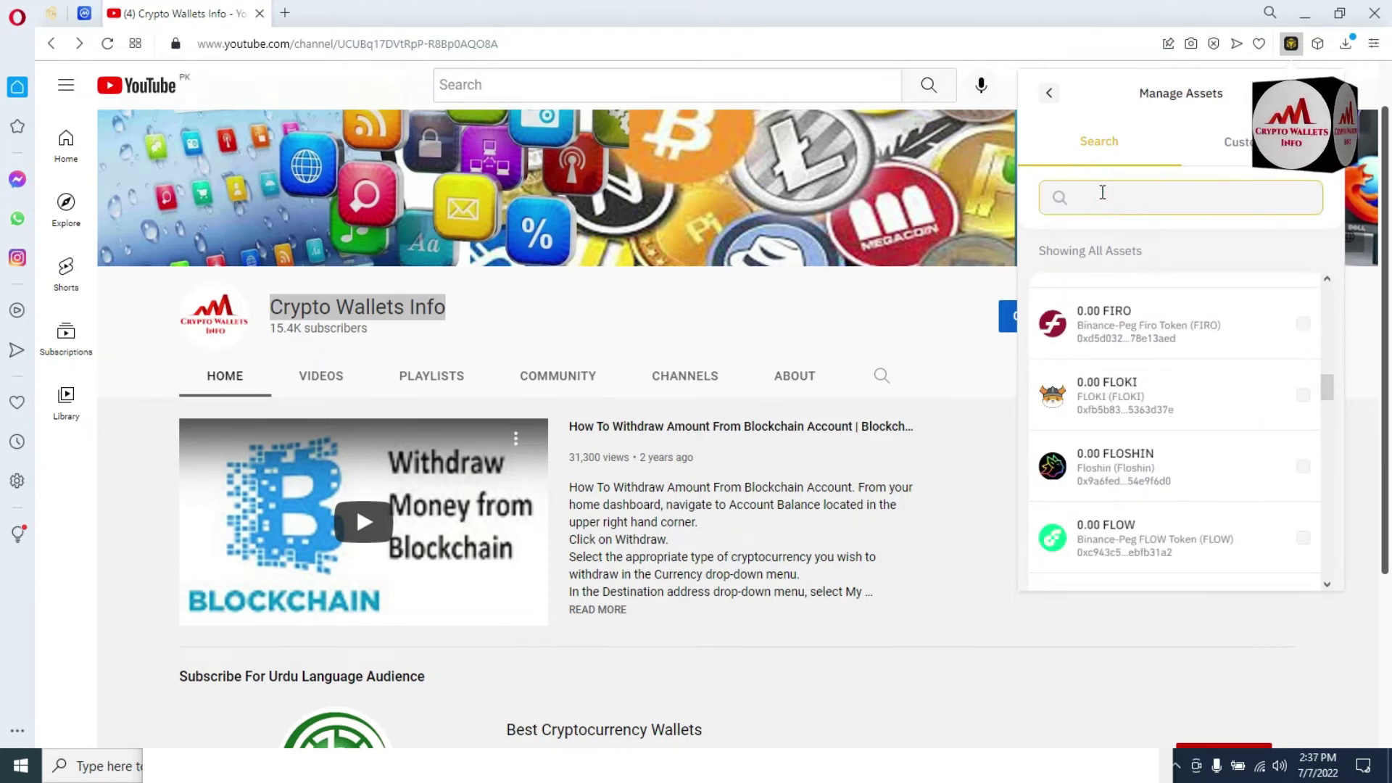
type("usdt")
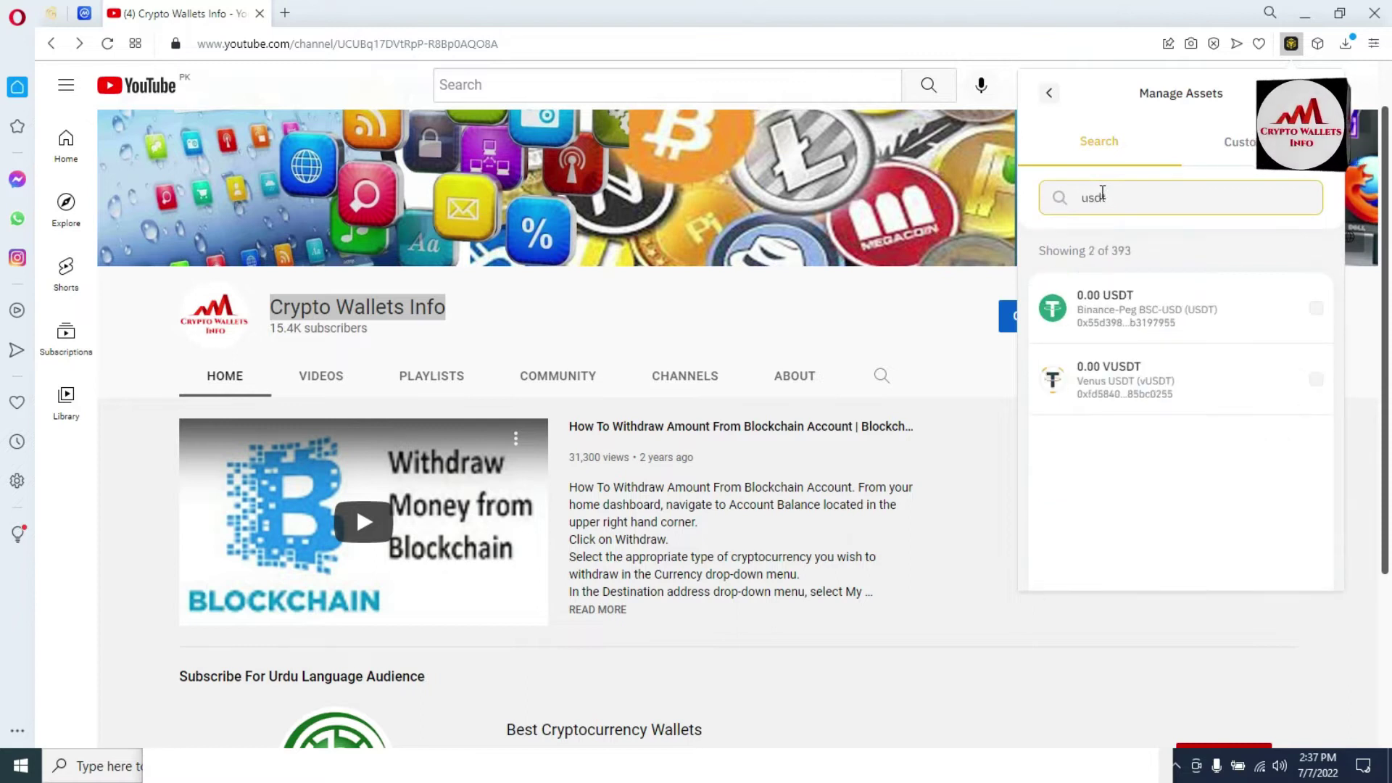
left_click(1317, 308)
Step: Replace the asset search with "btc", enable Binance-Peg BTCB Token (BTCB), and return to the wallet's home screen
double_click(1140, 197)
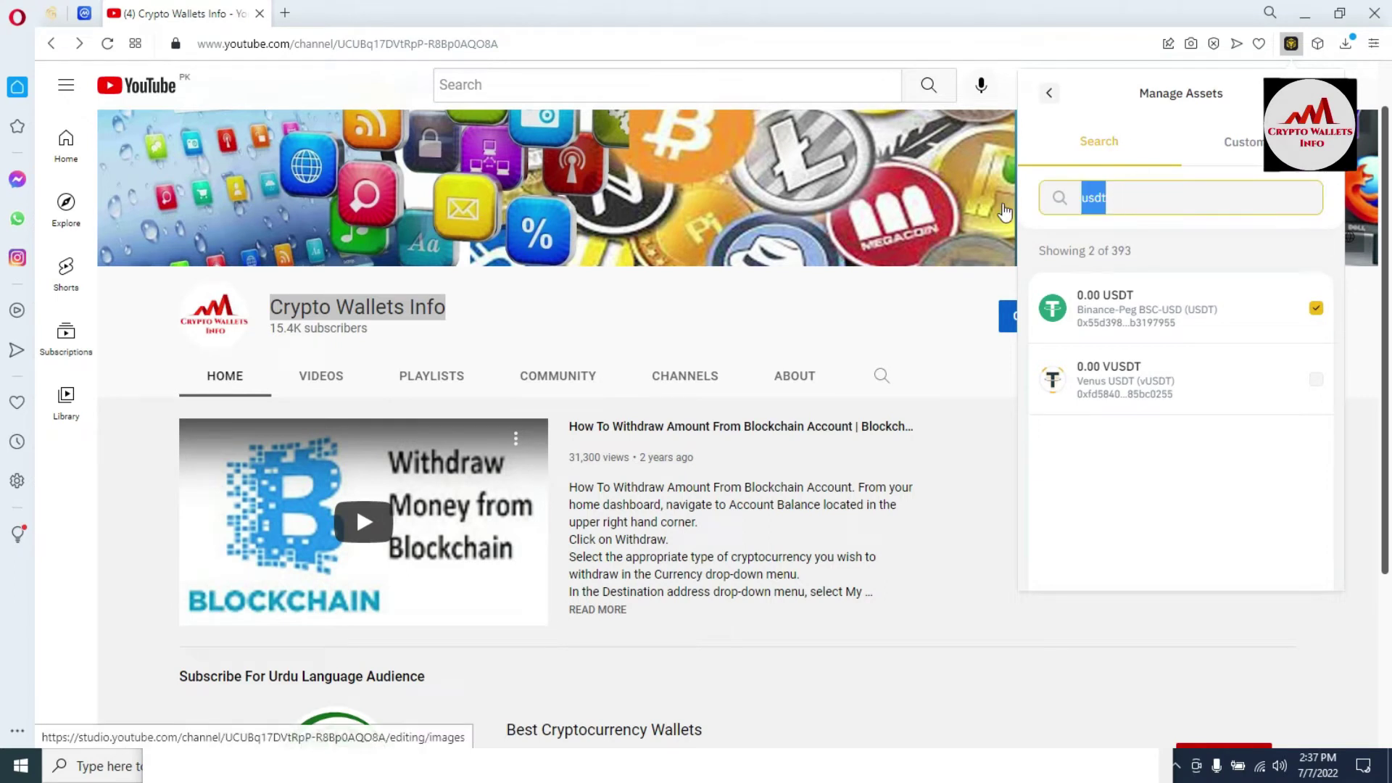
key("BackSpace")
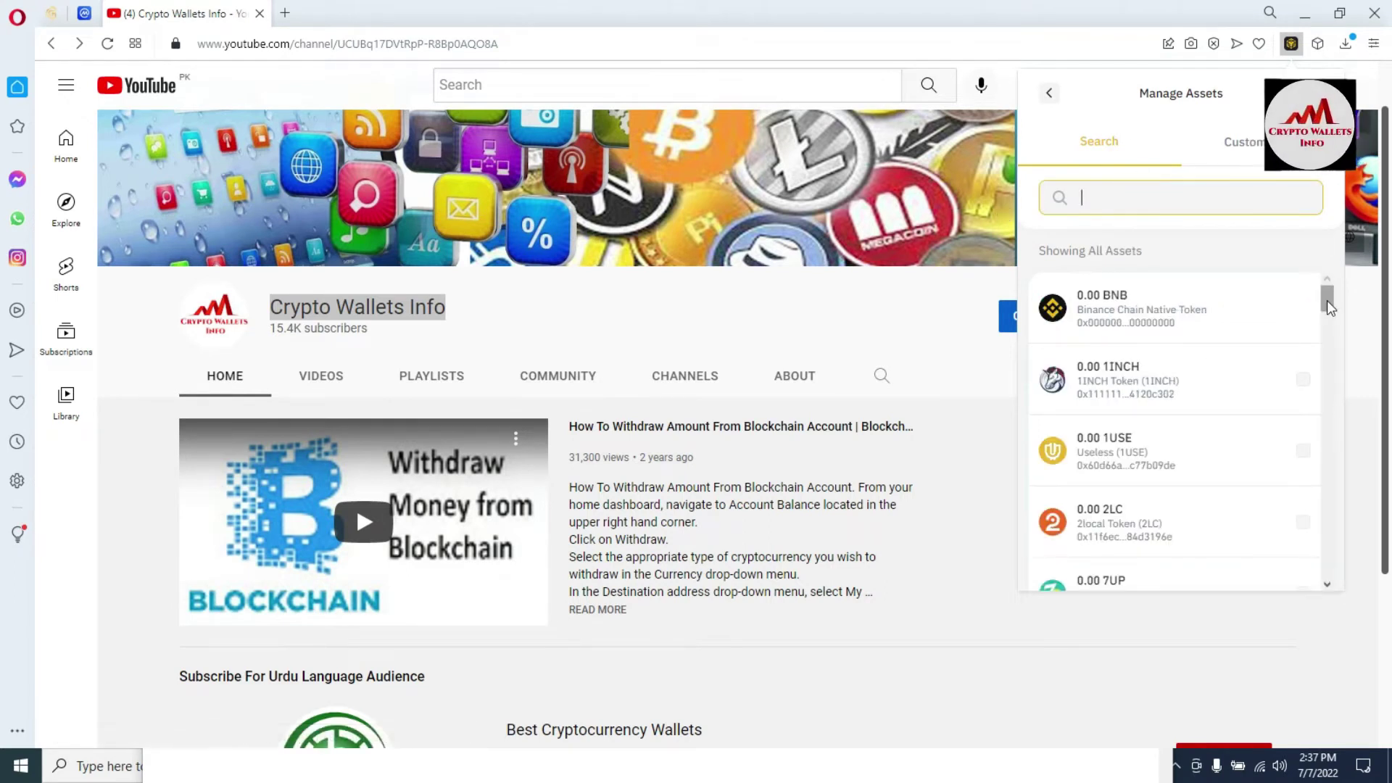
left_click_drag(1327, 304, 1316, 432)
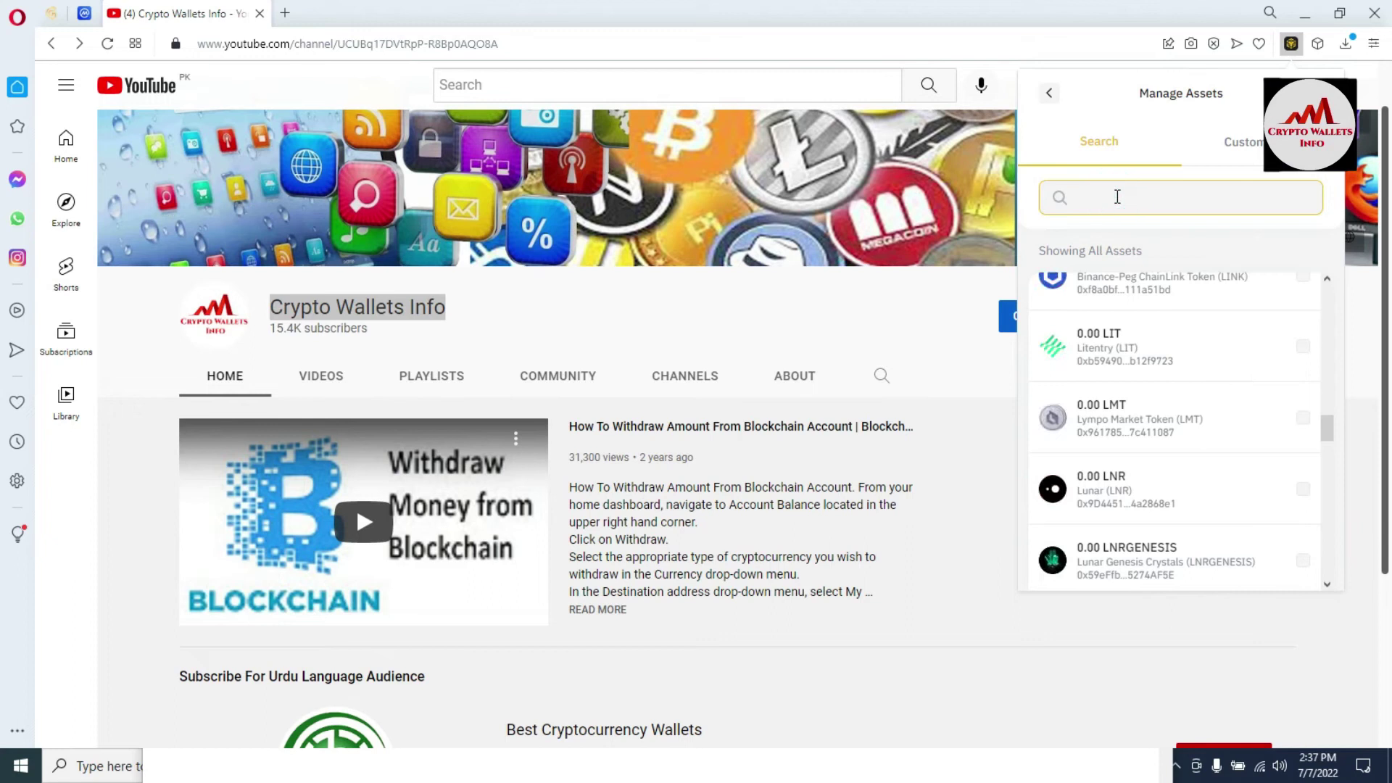
type("btc")
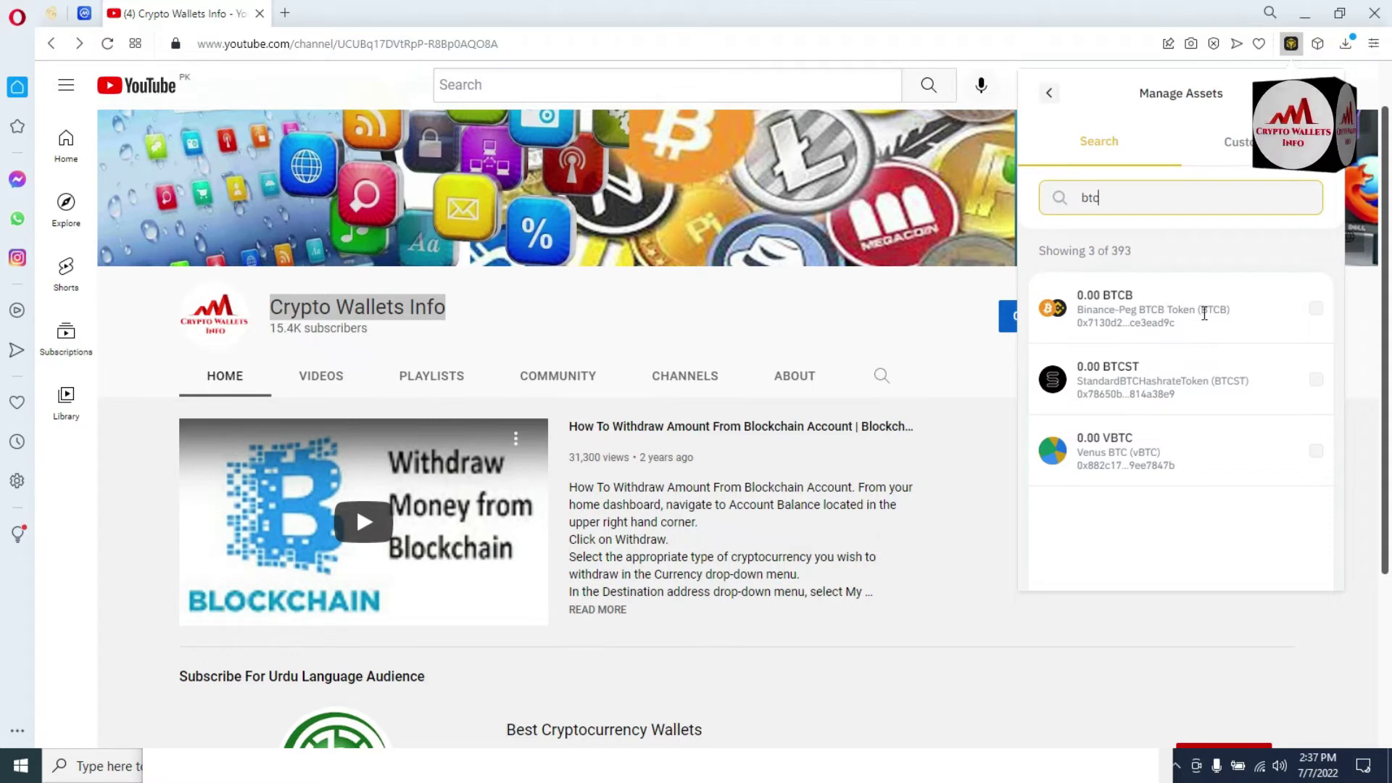
left_click(1316, 310)
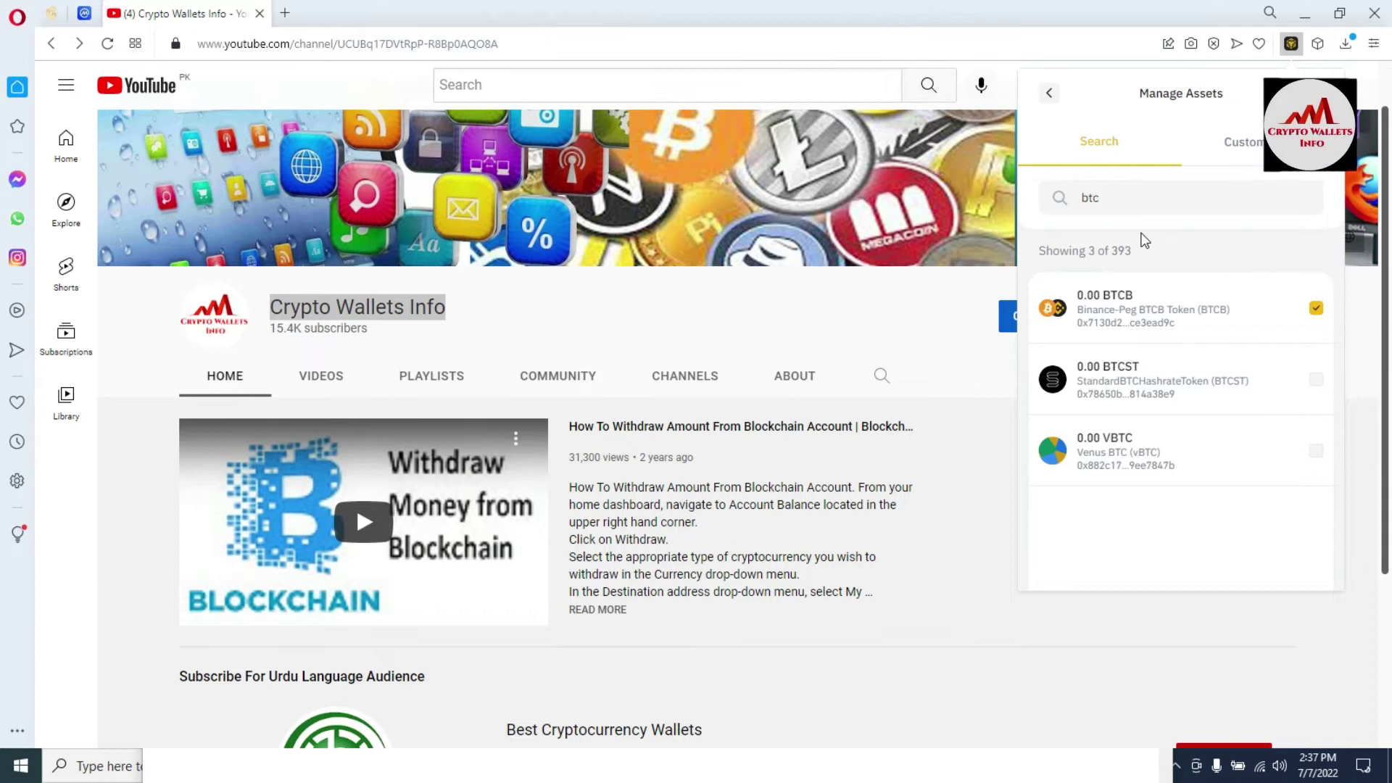
left_click(1049, 92)
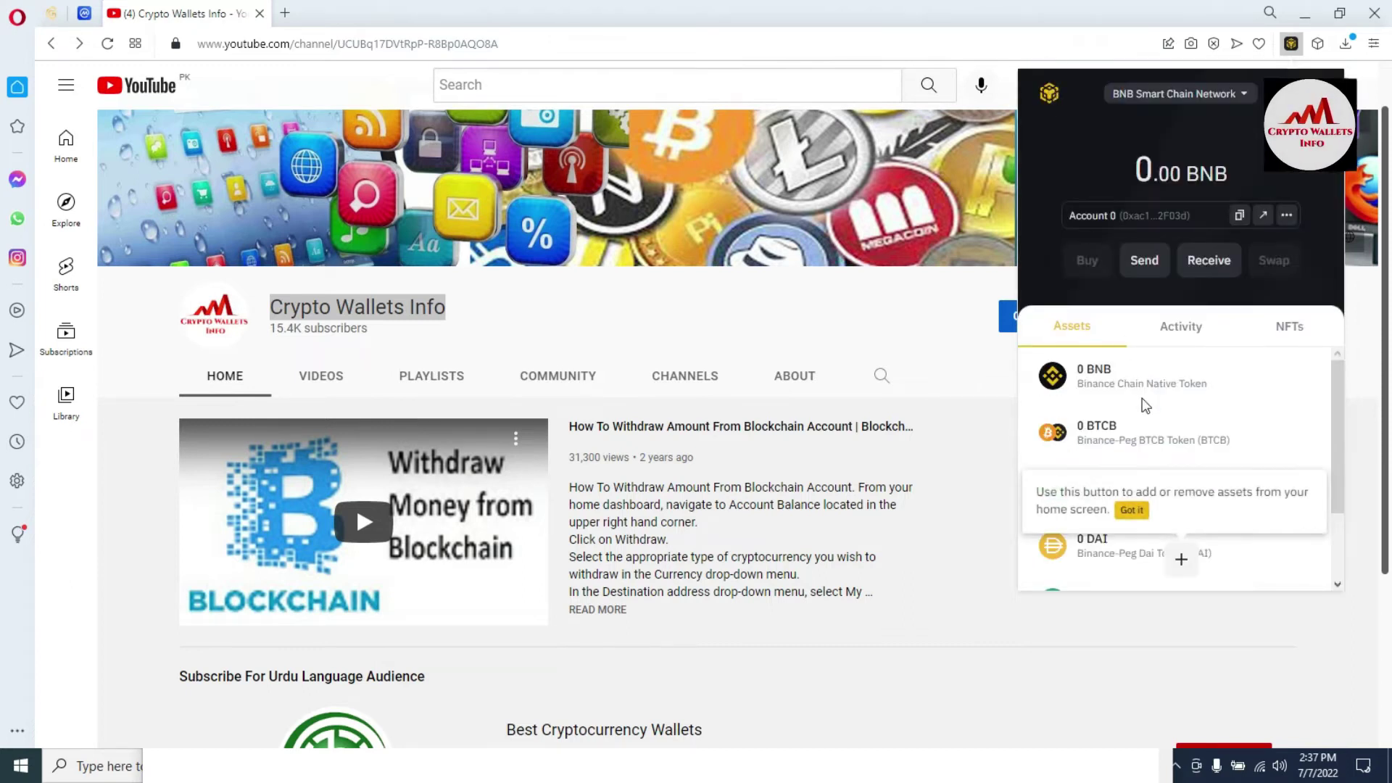
Step: Dismiss the hint about adding or removing assets that covers the wallet's asset list
left_click(1131, 510)
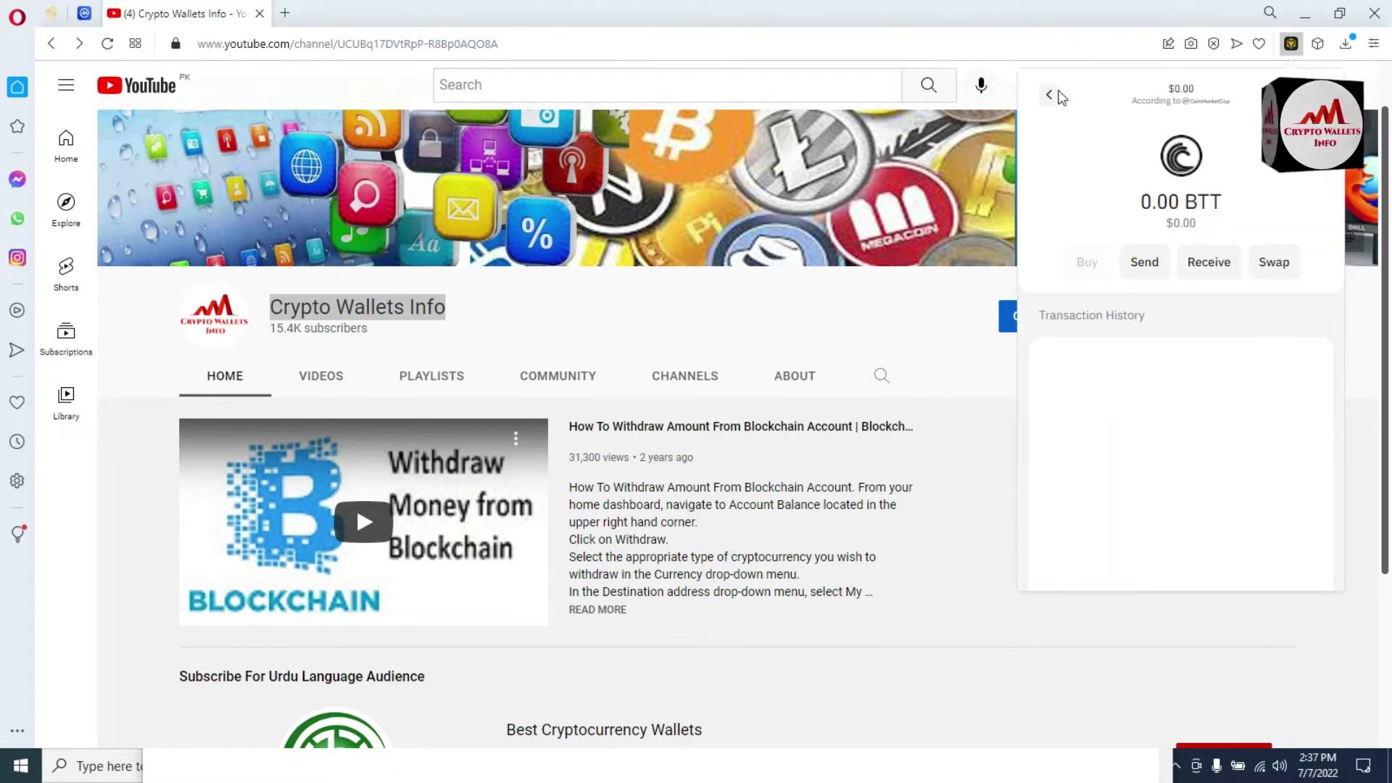
left_click(1050, 95)
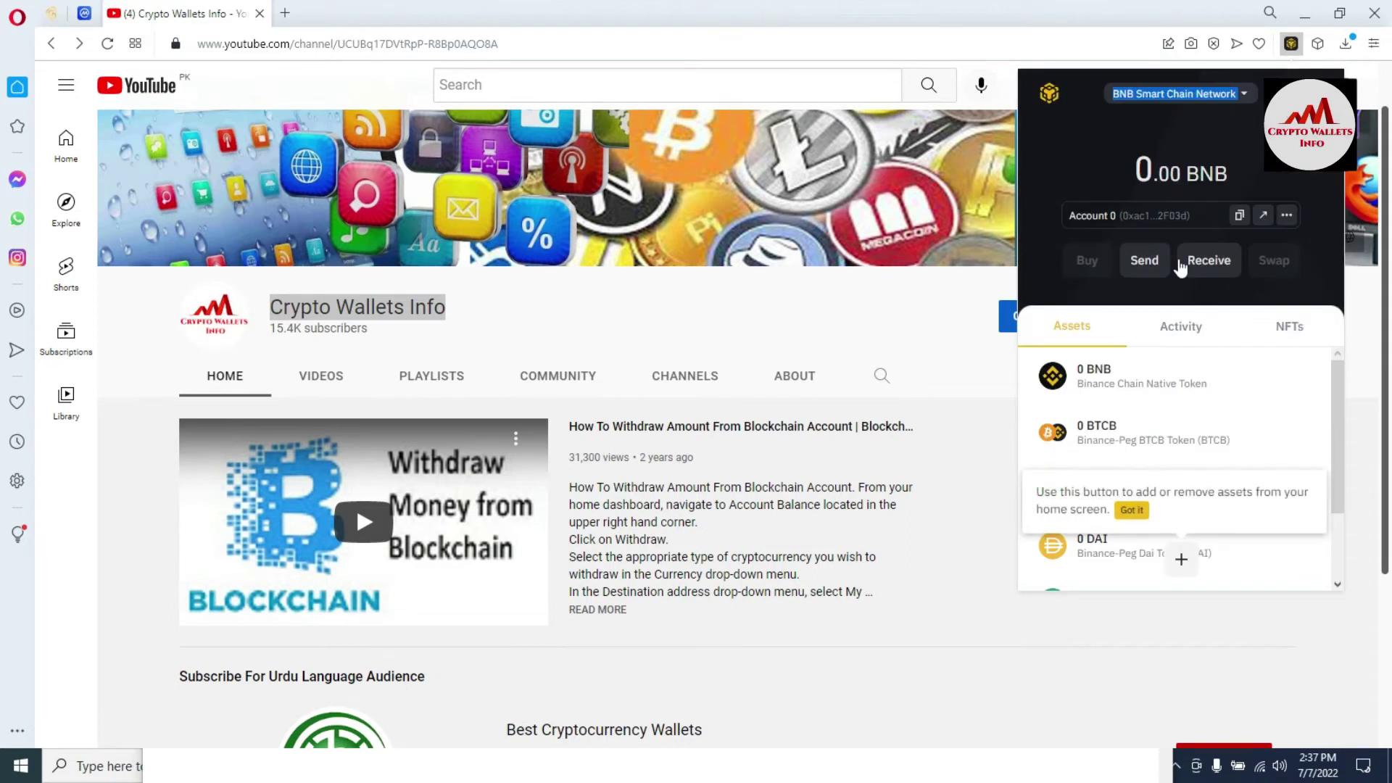
left_click_drag(1338, 393, 1331, 440)
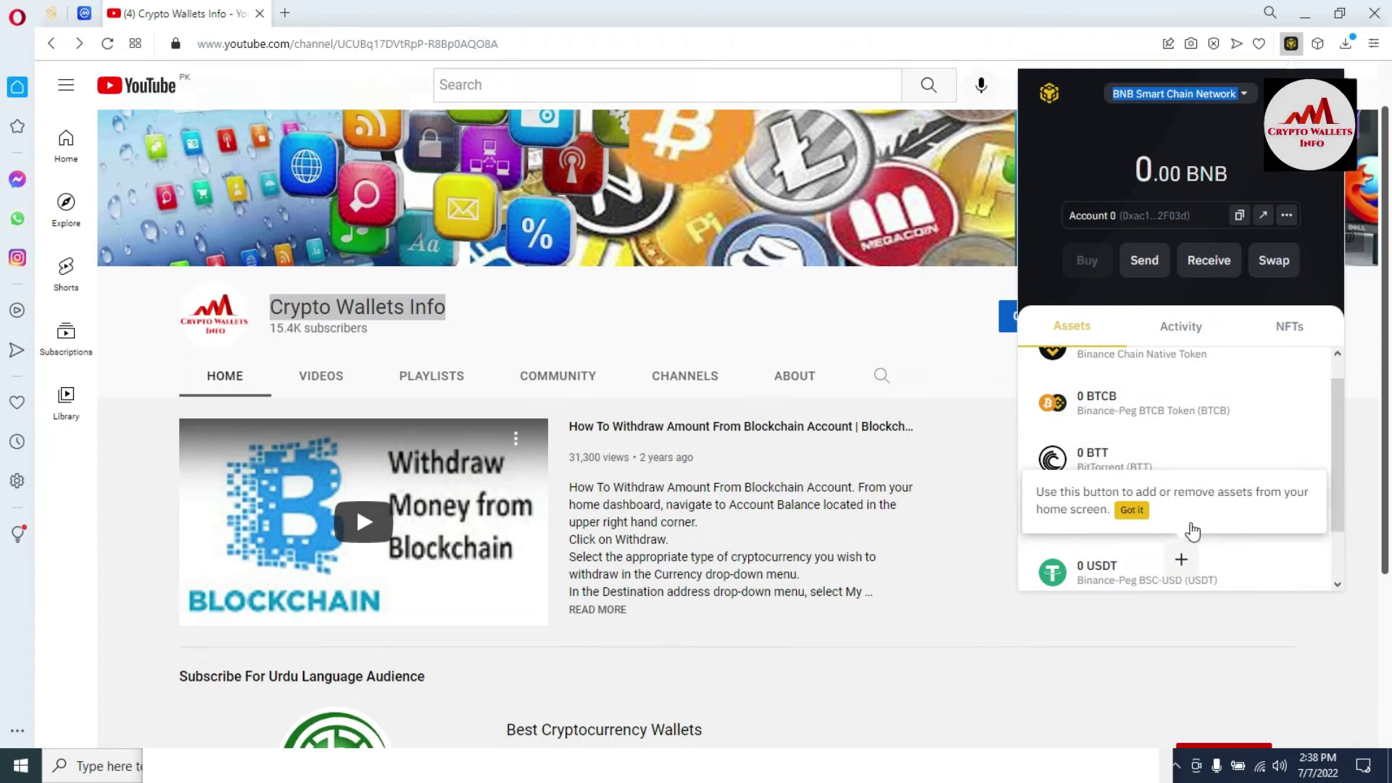
left_click(1132, 510)
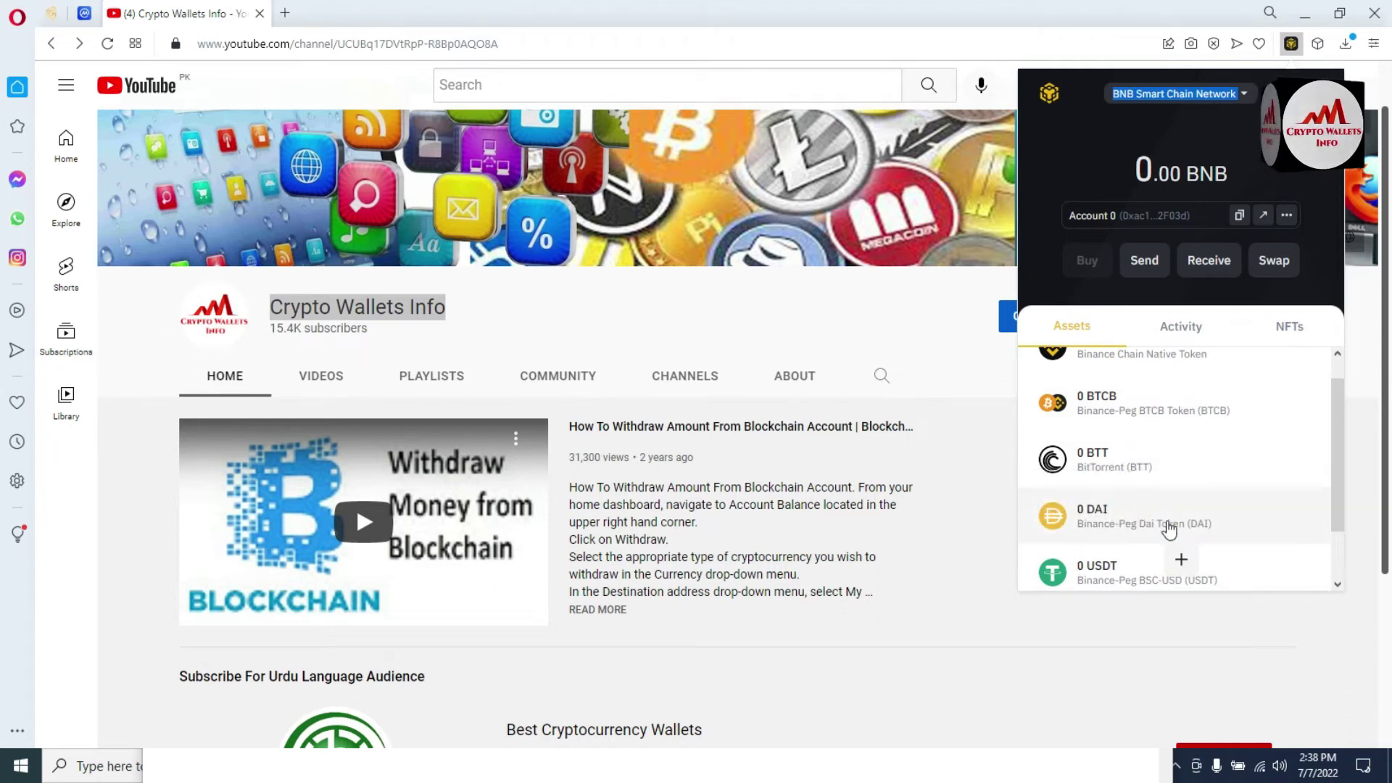
Step: Open the receive page of the USDT asset, copy the account's deposit address, and return to the wallet's home screen
scroll(1337, 486, "down", 2)
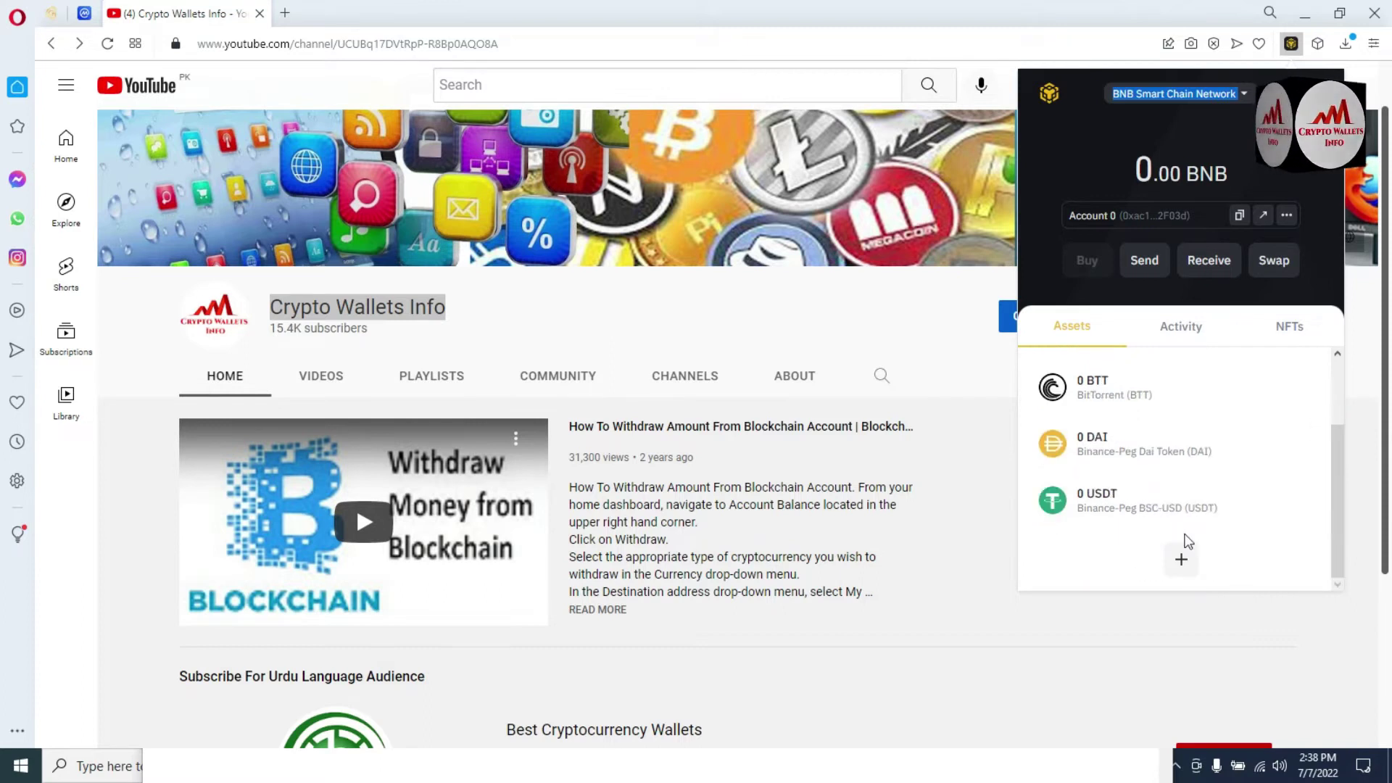
left_click(1121, 503)
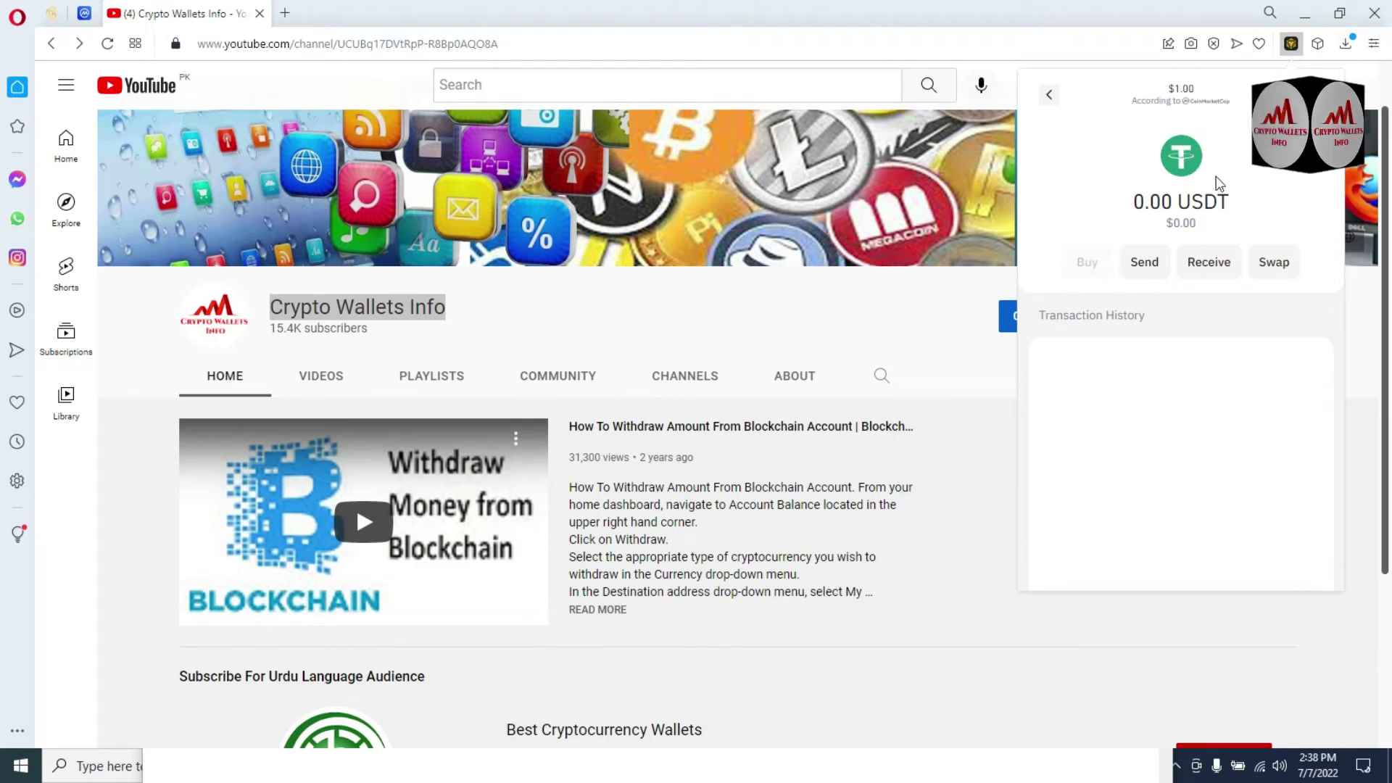
left_click(1210, 269)
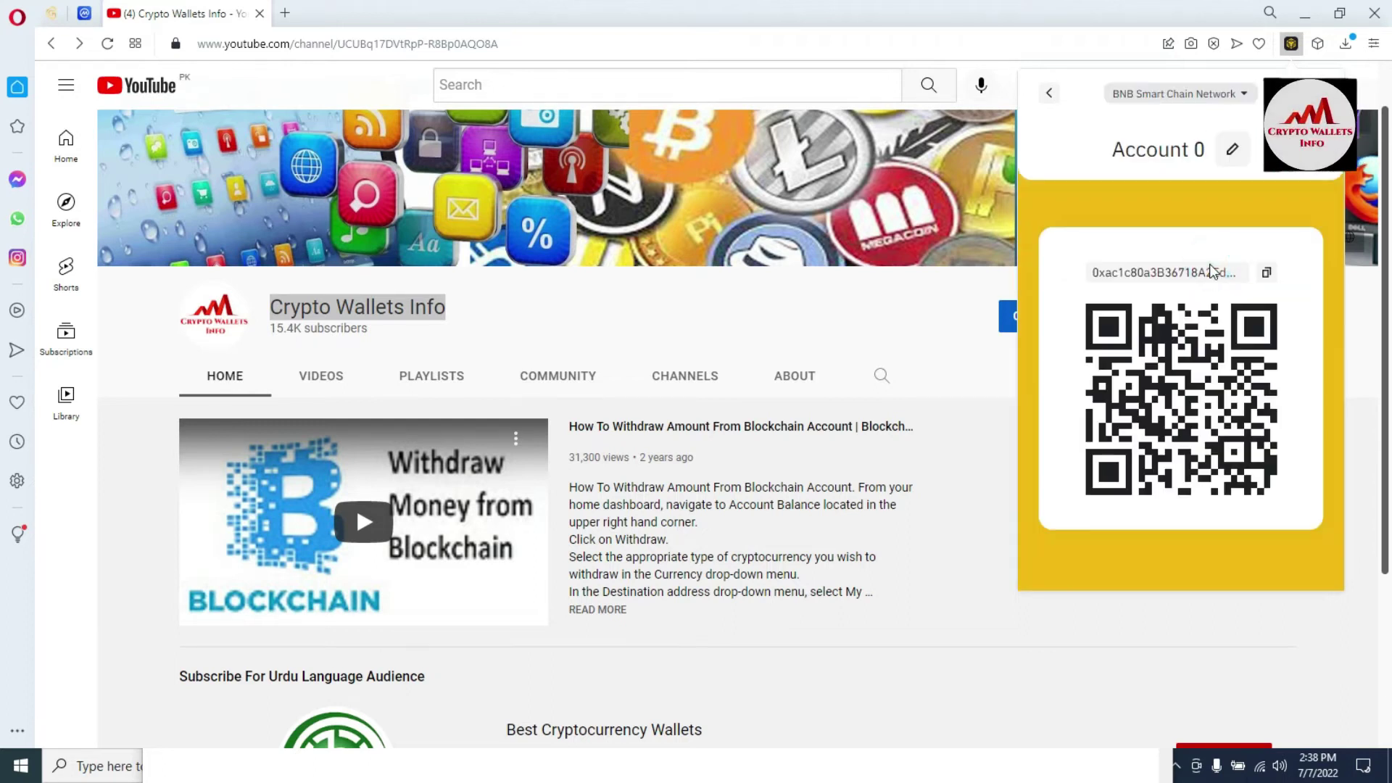
left_click(1267, 273)
left_click_drag(1087, 273, 1209, 255)
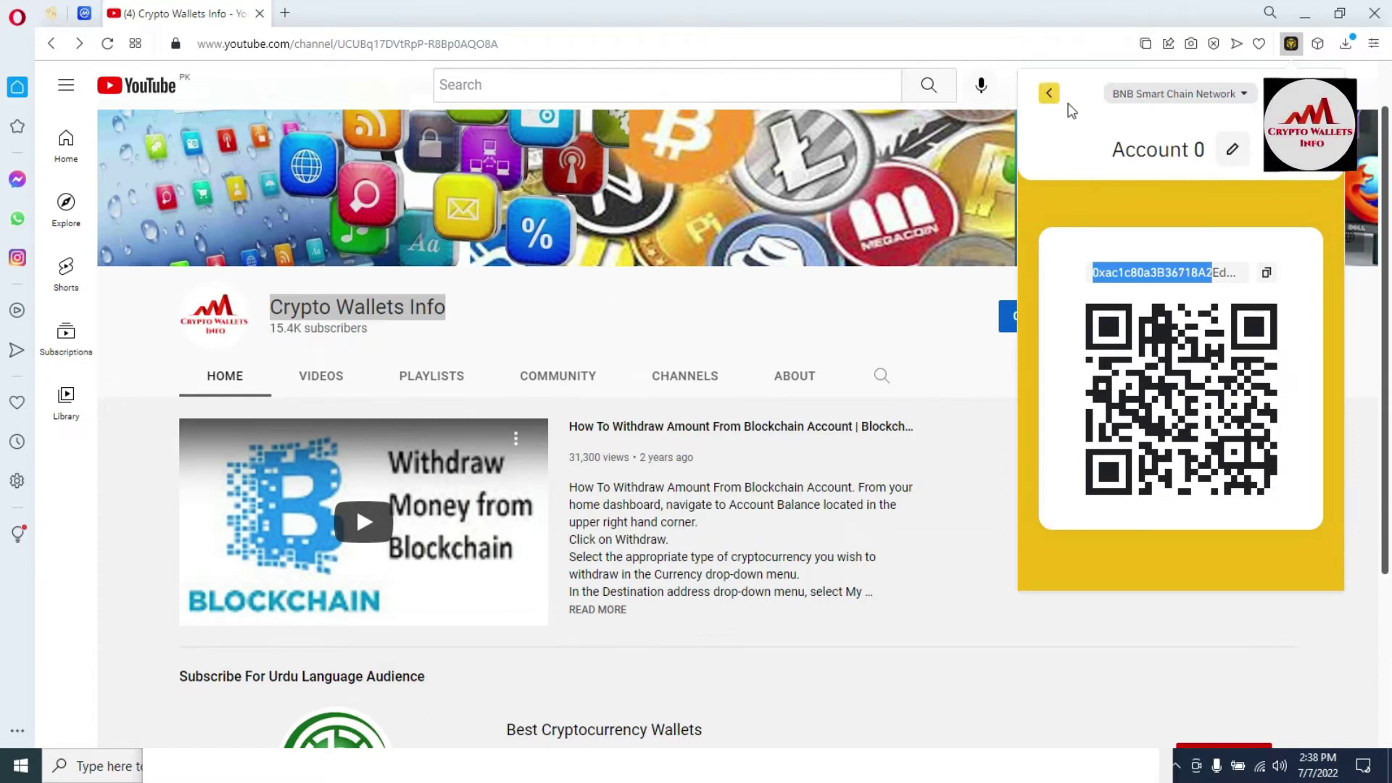
left_click(1048, 93)
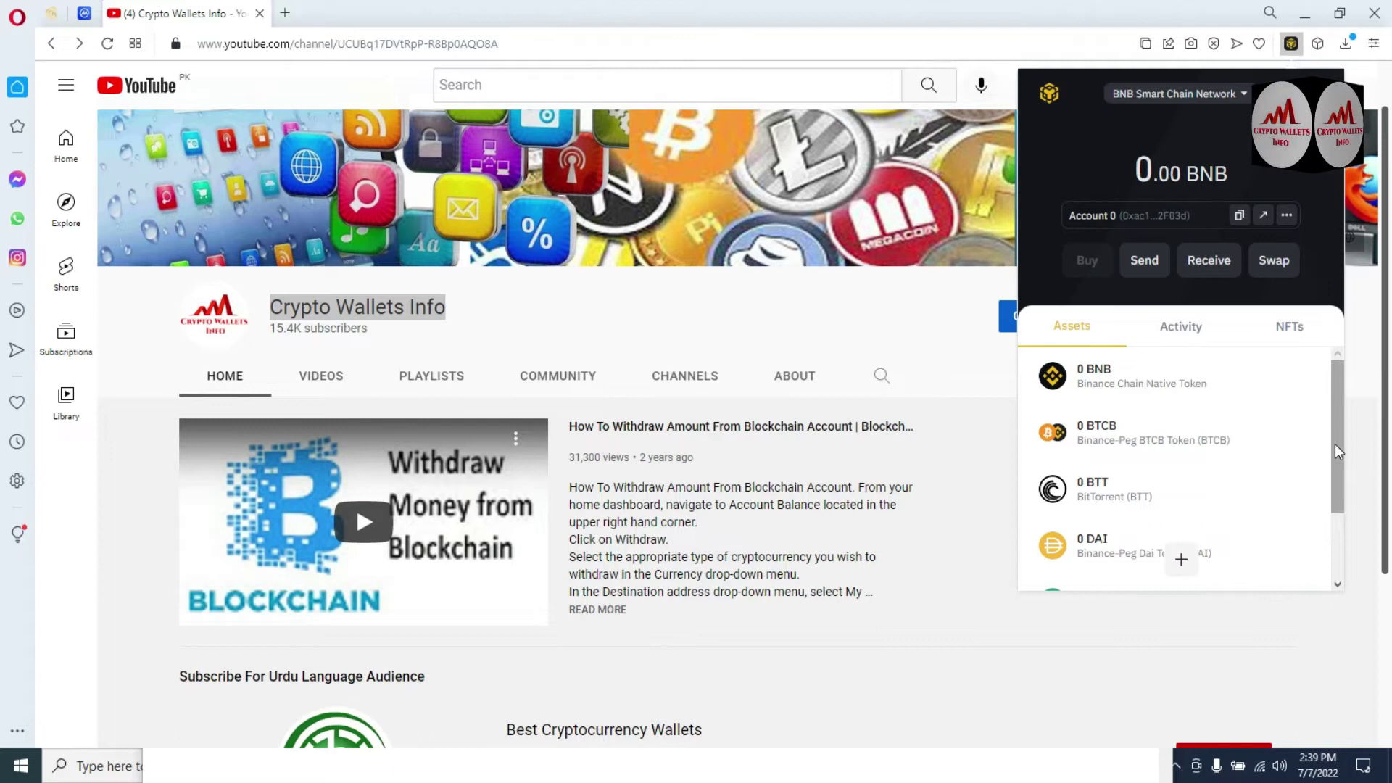
key("super+s")
scroll(1333, 464, "down", 1)
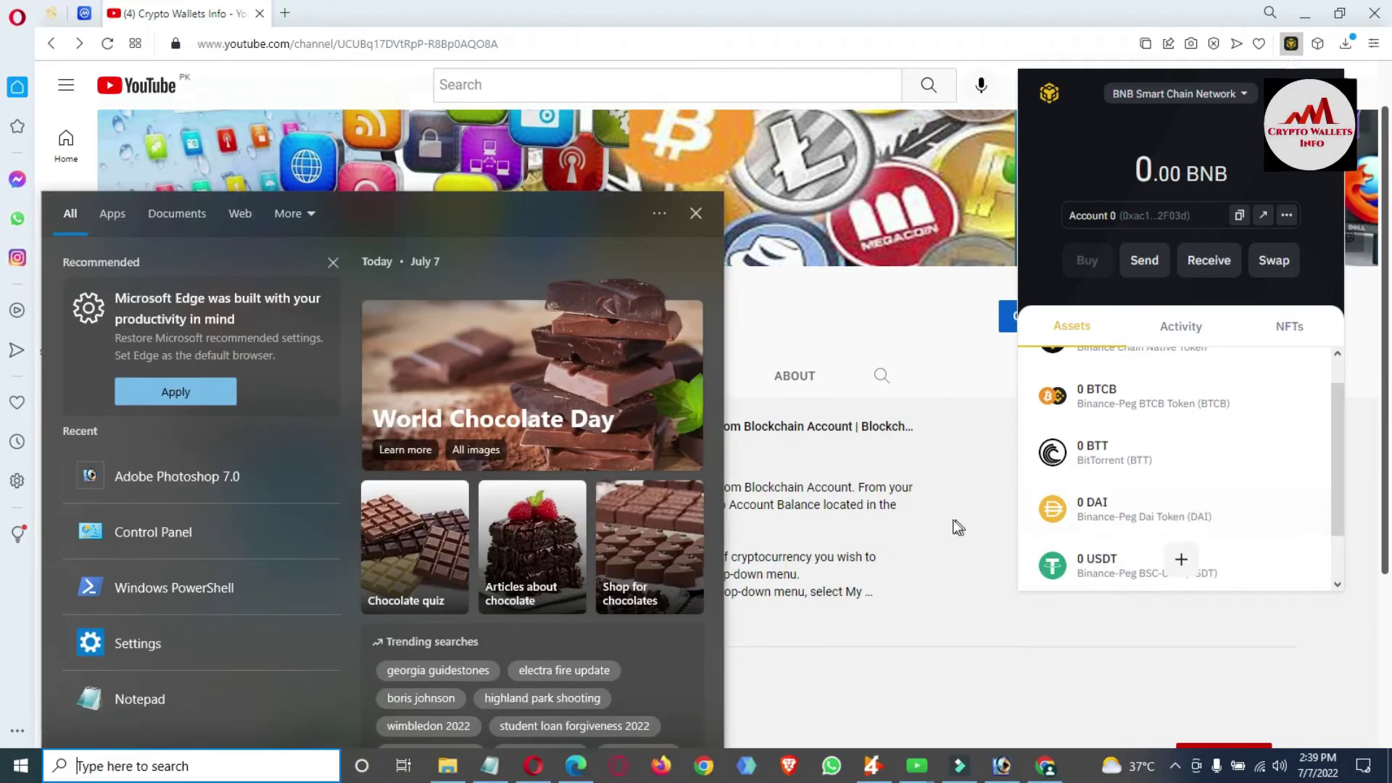
left_click(1051, 280)
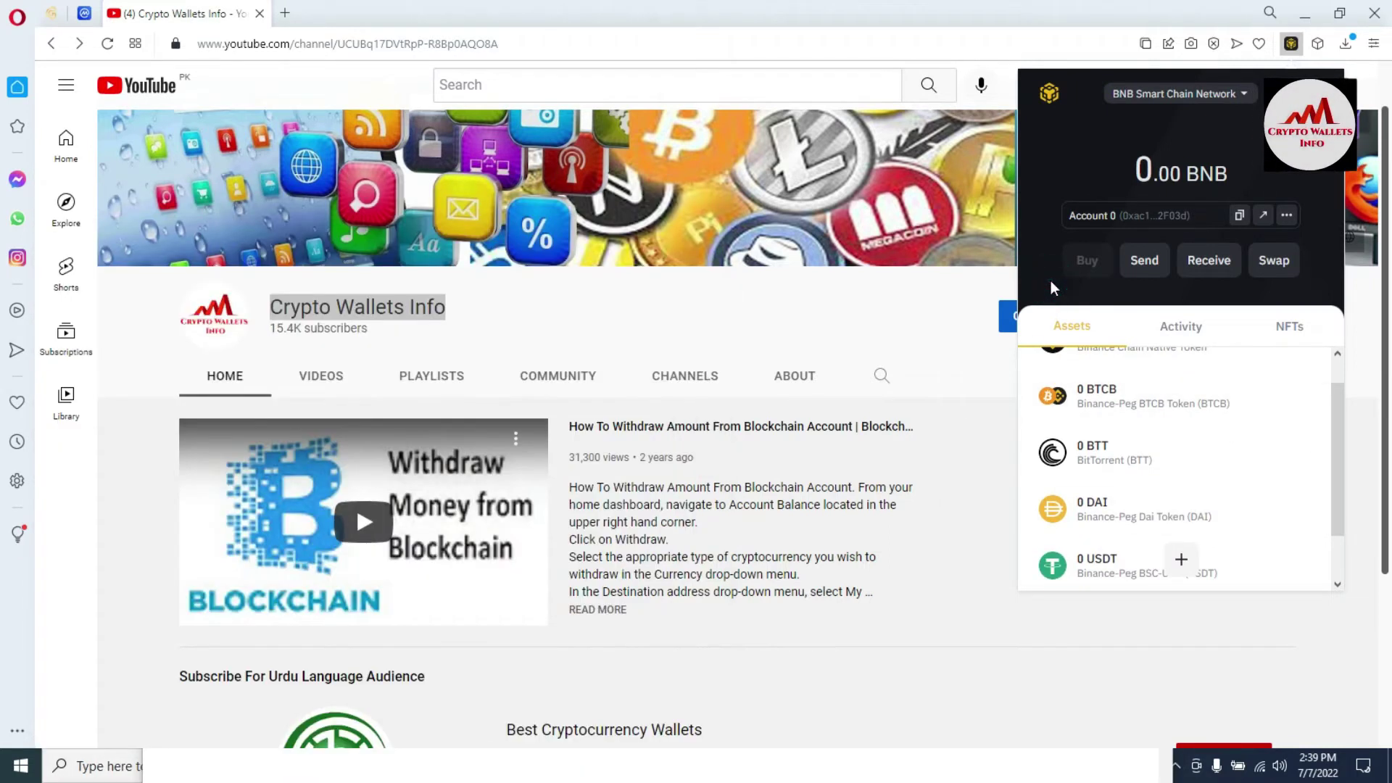
Step: Open the wallet's asset management and disable BitTorrent (BTT) and Binance-Peg Dai Token (DAI) in the full asset list
left_click(1189, 563)
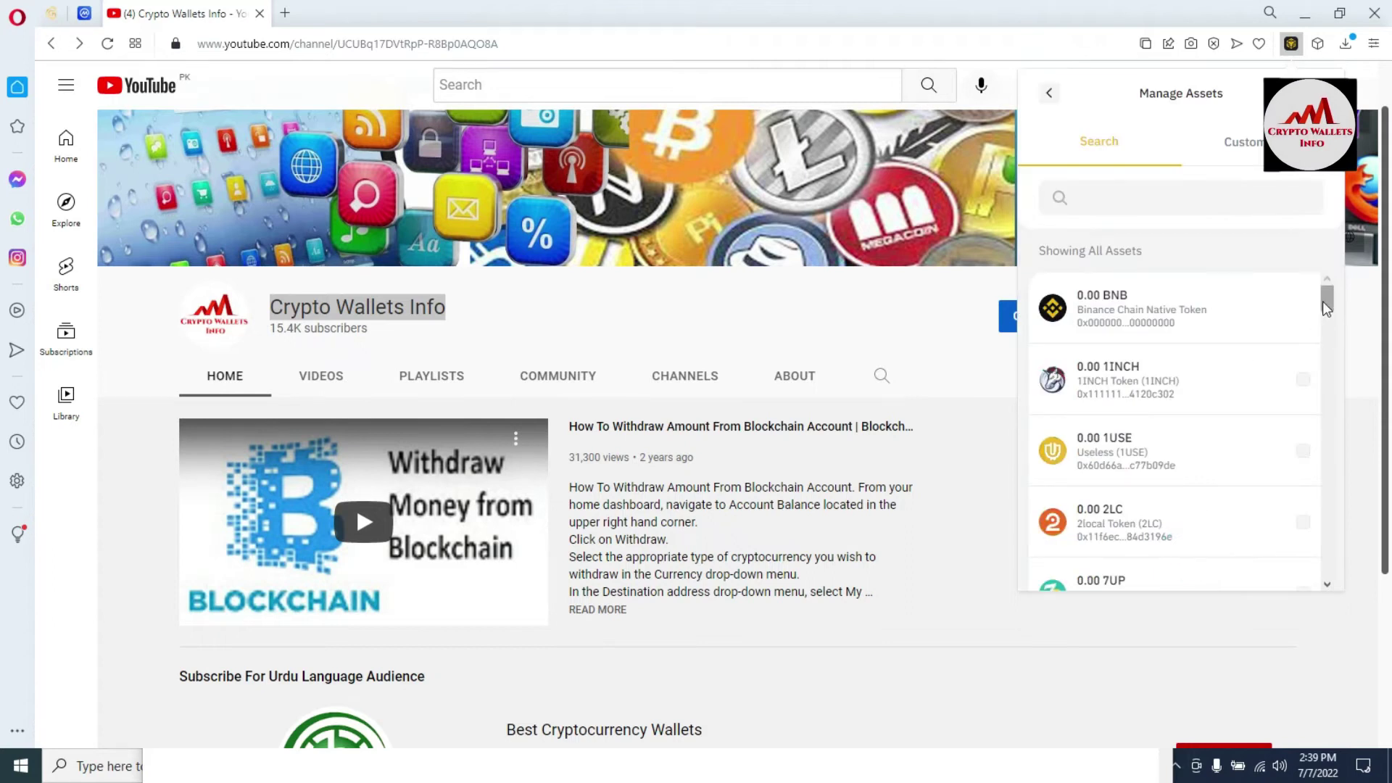
left_click_drag(1322, 302, 1335, 348)
left_click(1302, 512)
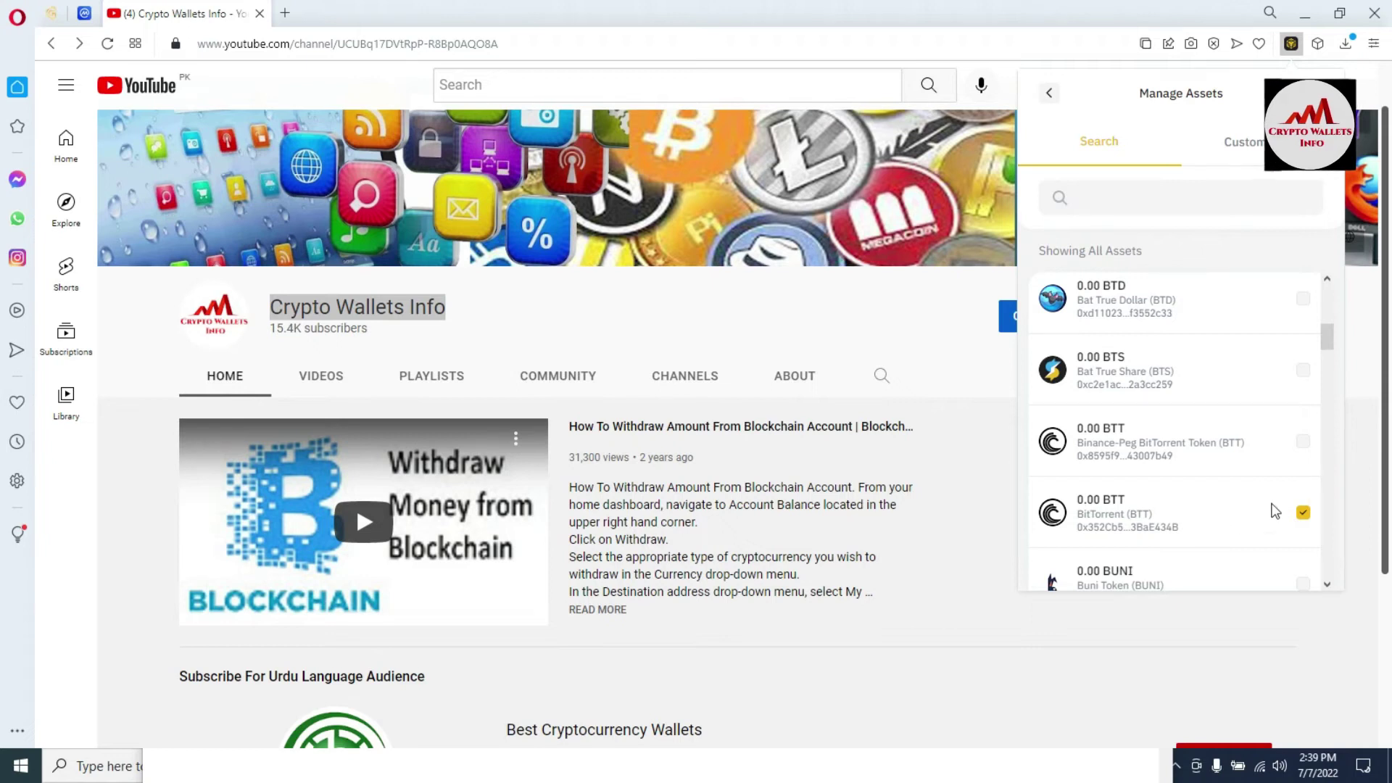
left_click(1303, 514)
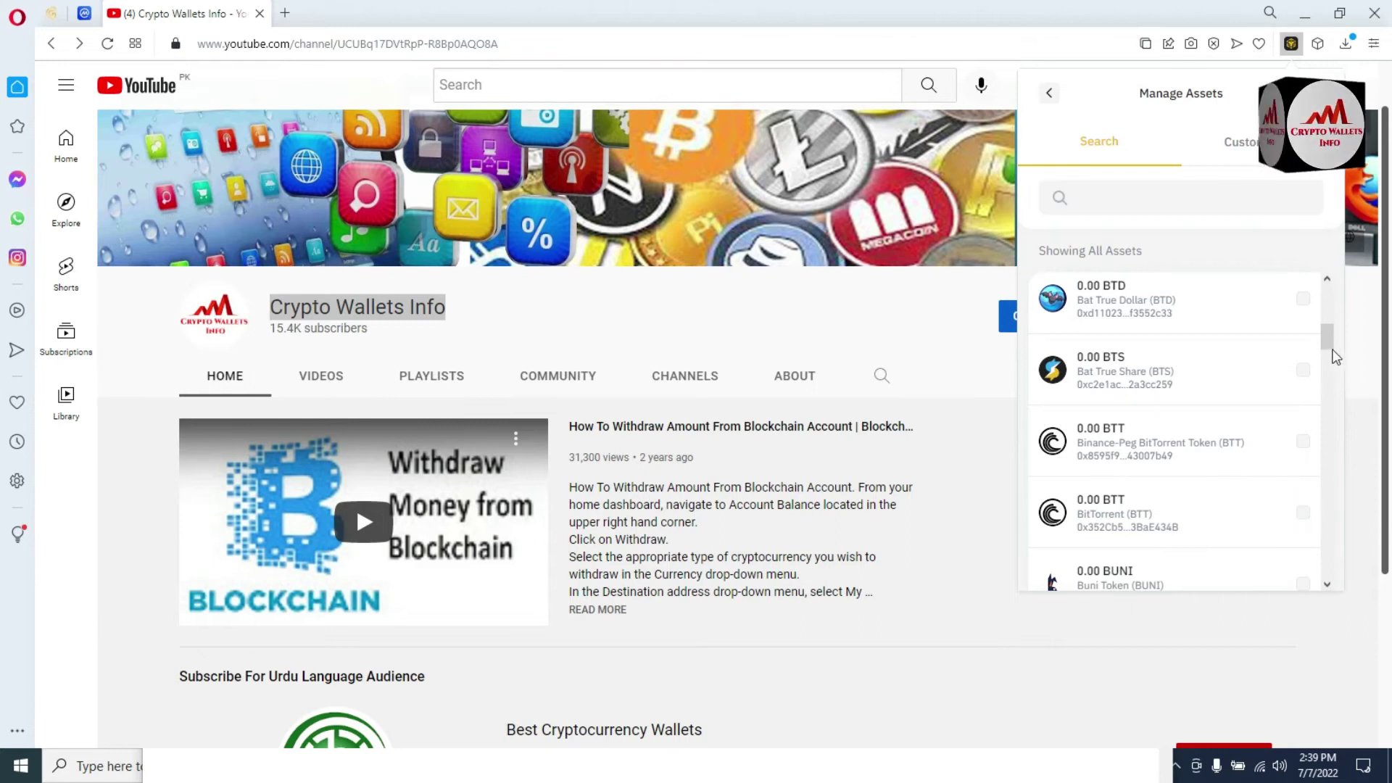
left_click_drag(1325, 341, 1330, 367)
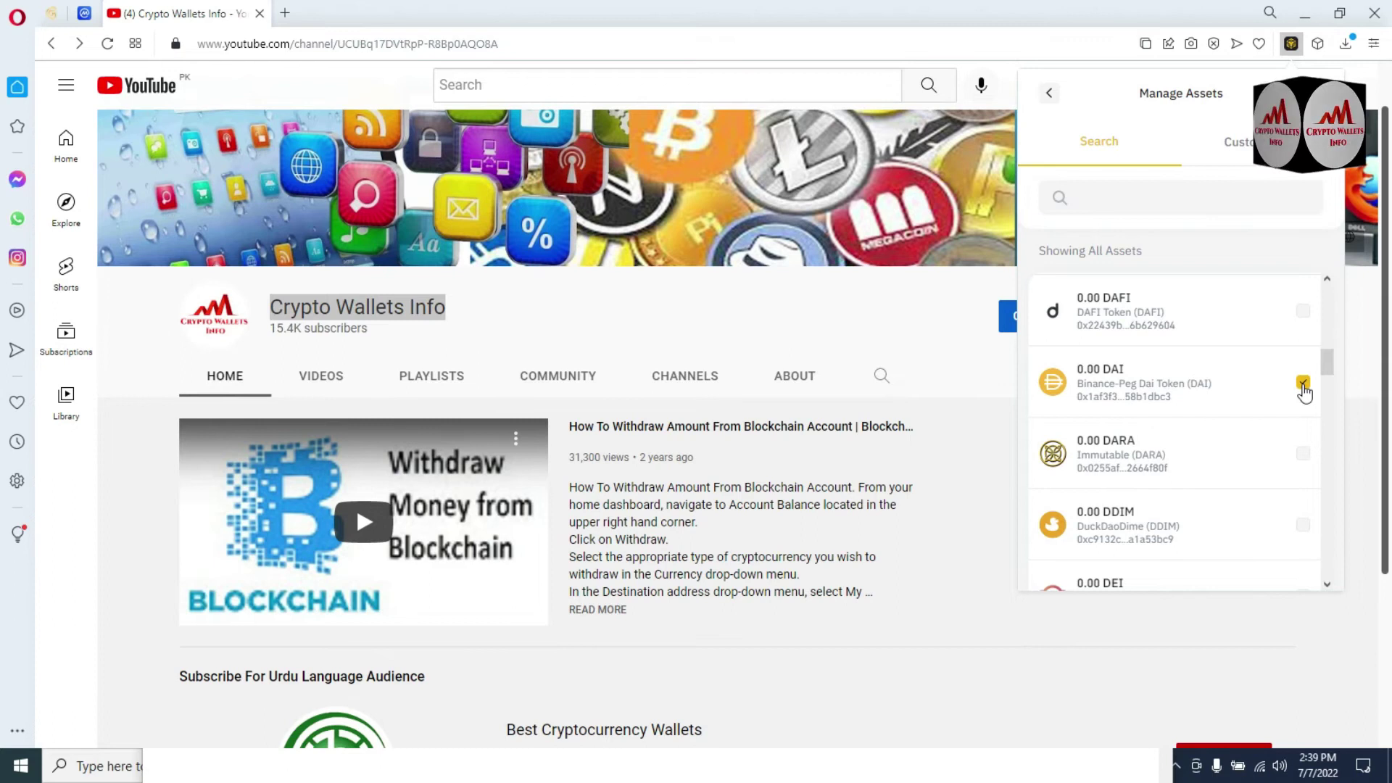
Step: Search the asset list for "usdt" and disable Binance-Peg BSC-USD (USDT)
left_click_drag(1329, 360, 1332, 580)
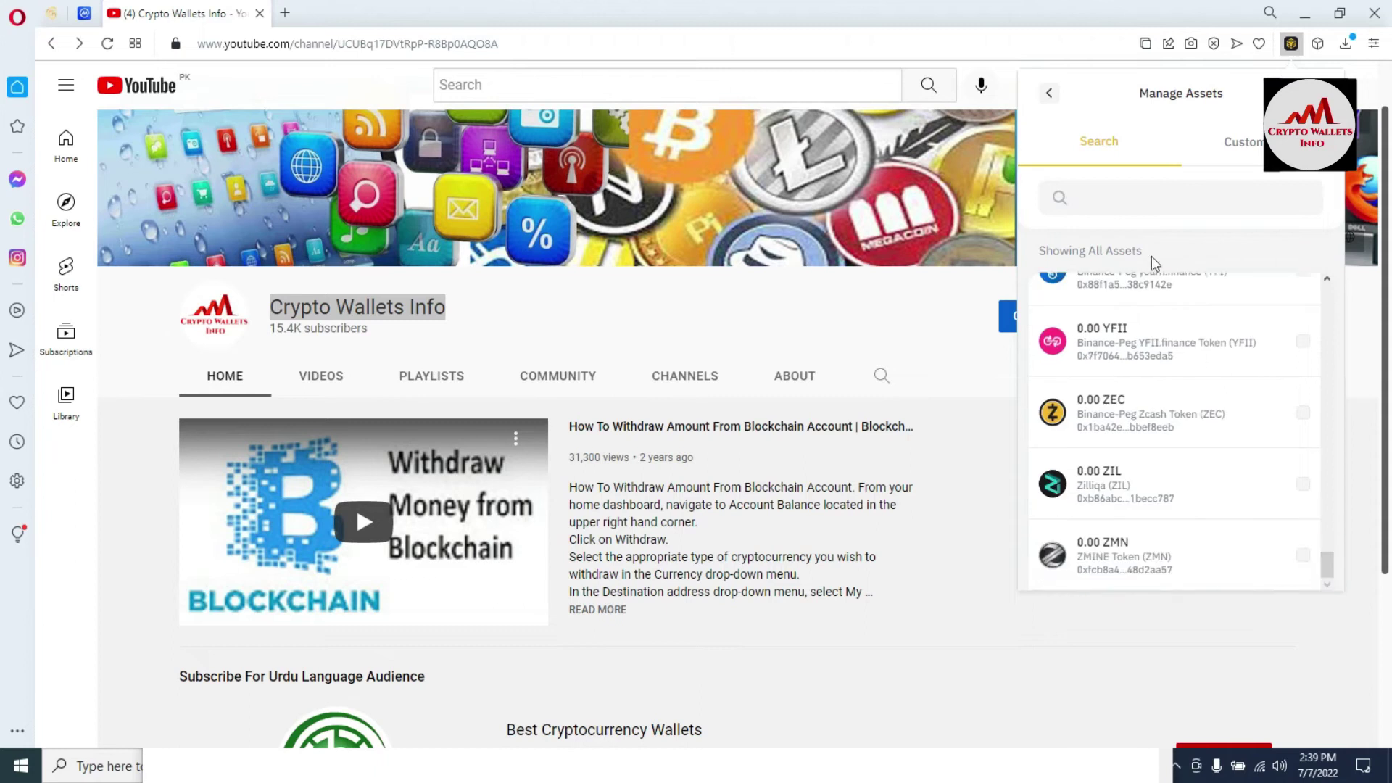
left_click(1135, 196)
type("us")
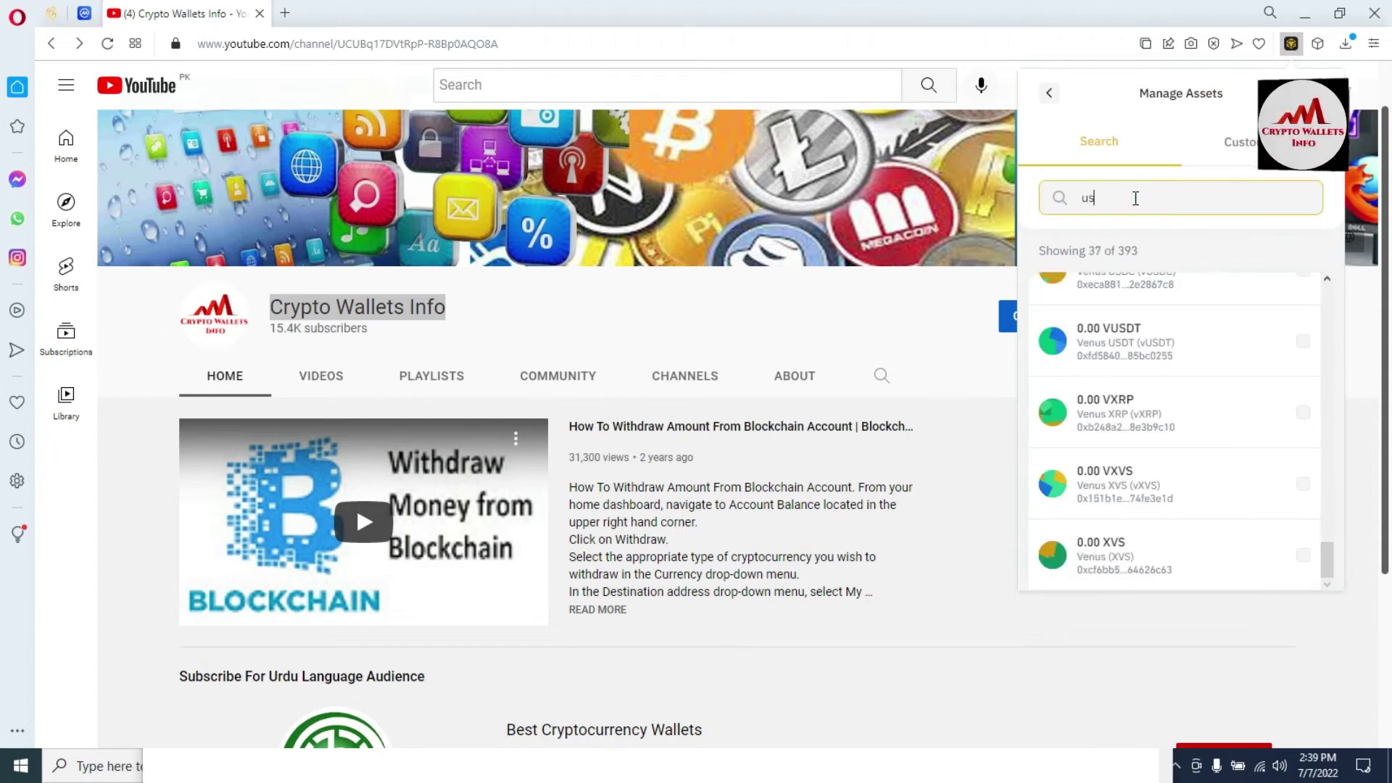
type("dt")
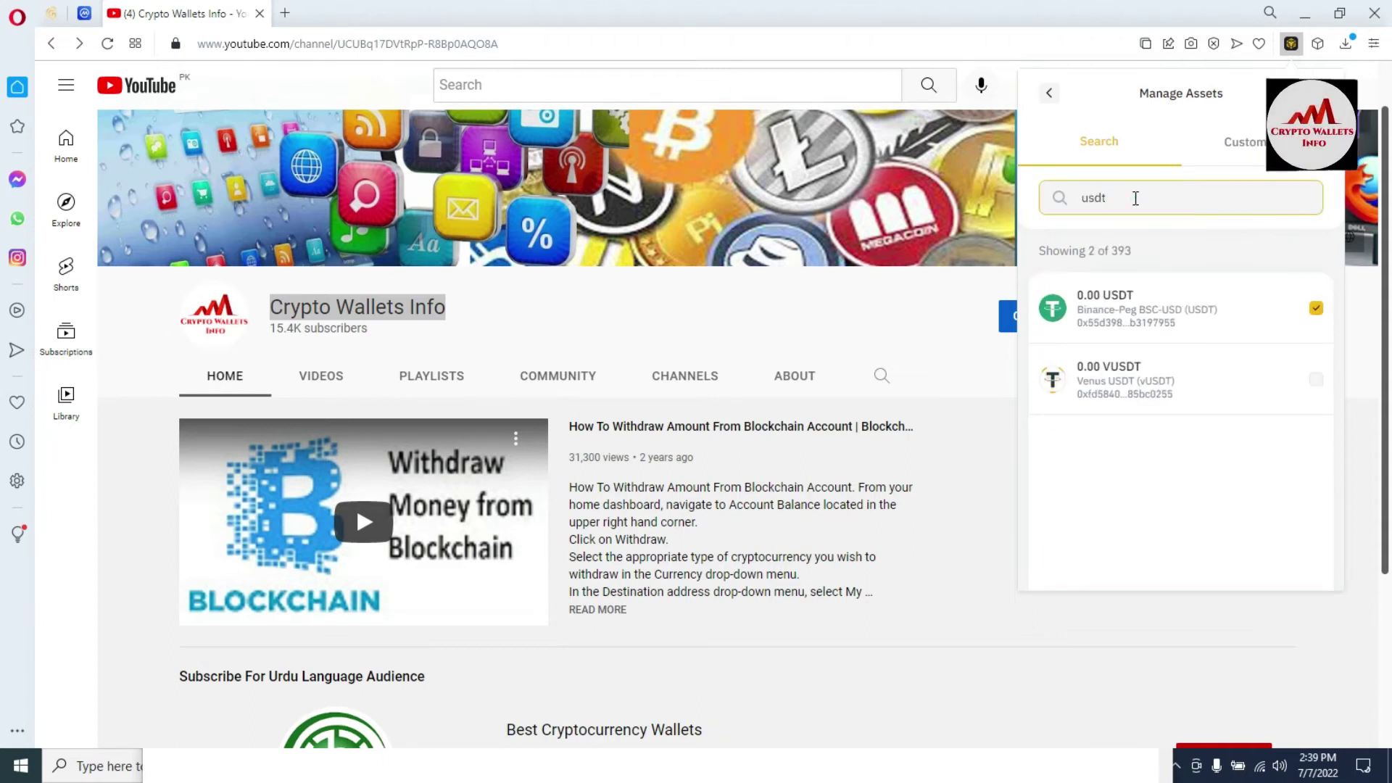
left_click(1315, 309)
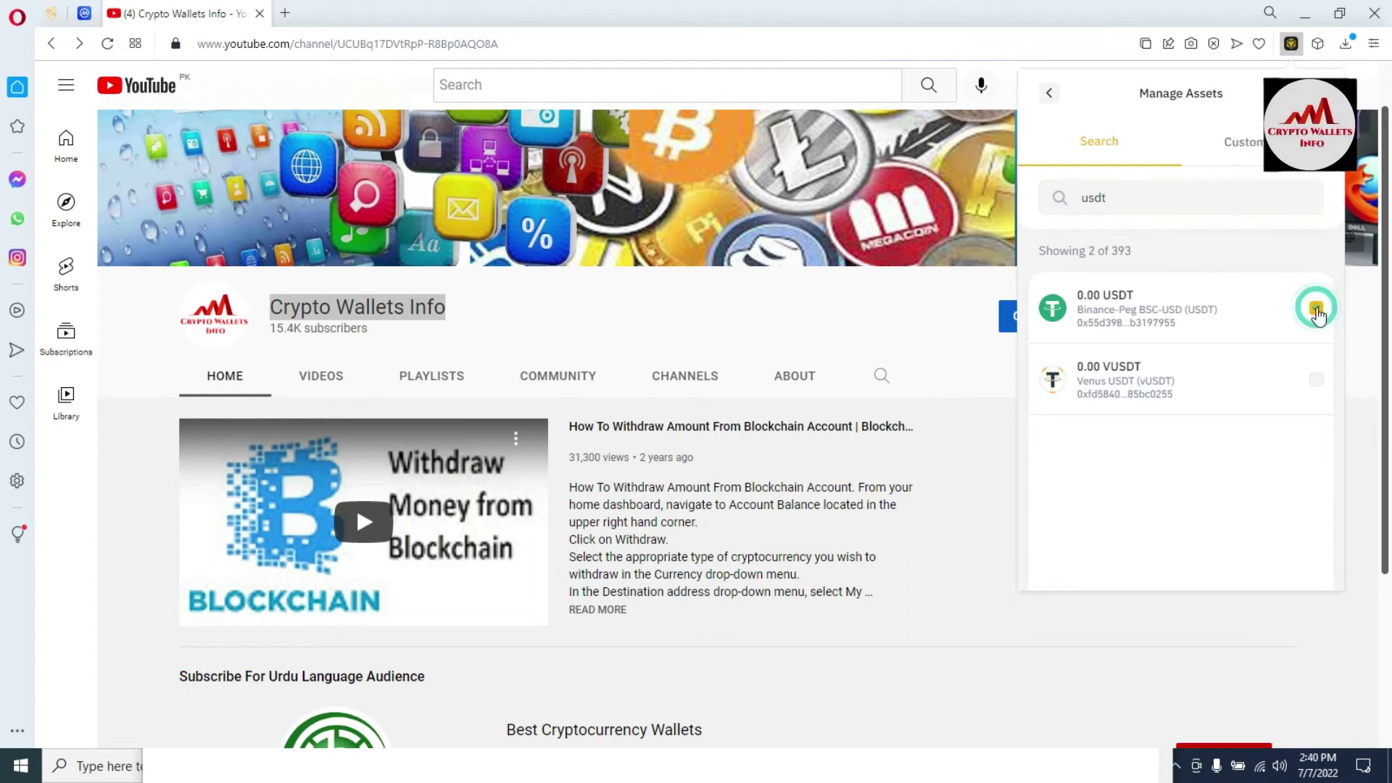
Step: Replace the asset search with "btc", disable Binance-Peg BTCB Token (BTCB), and return to the wallet's home screen
left_click_drag(1140, 193, 1024, 210)
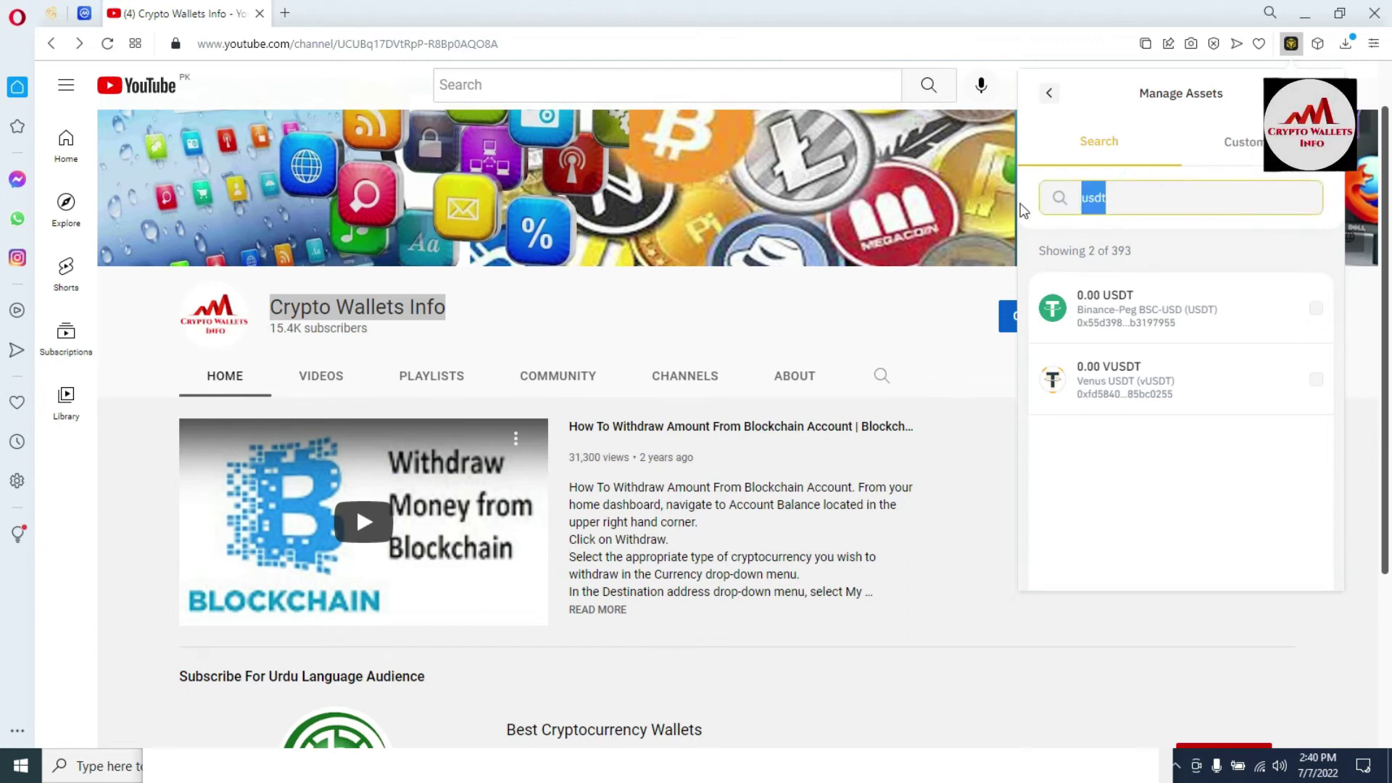
type("btc")
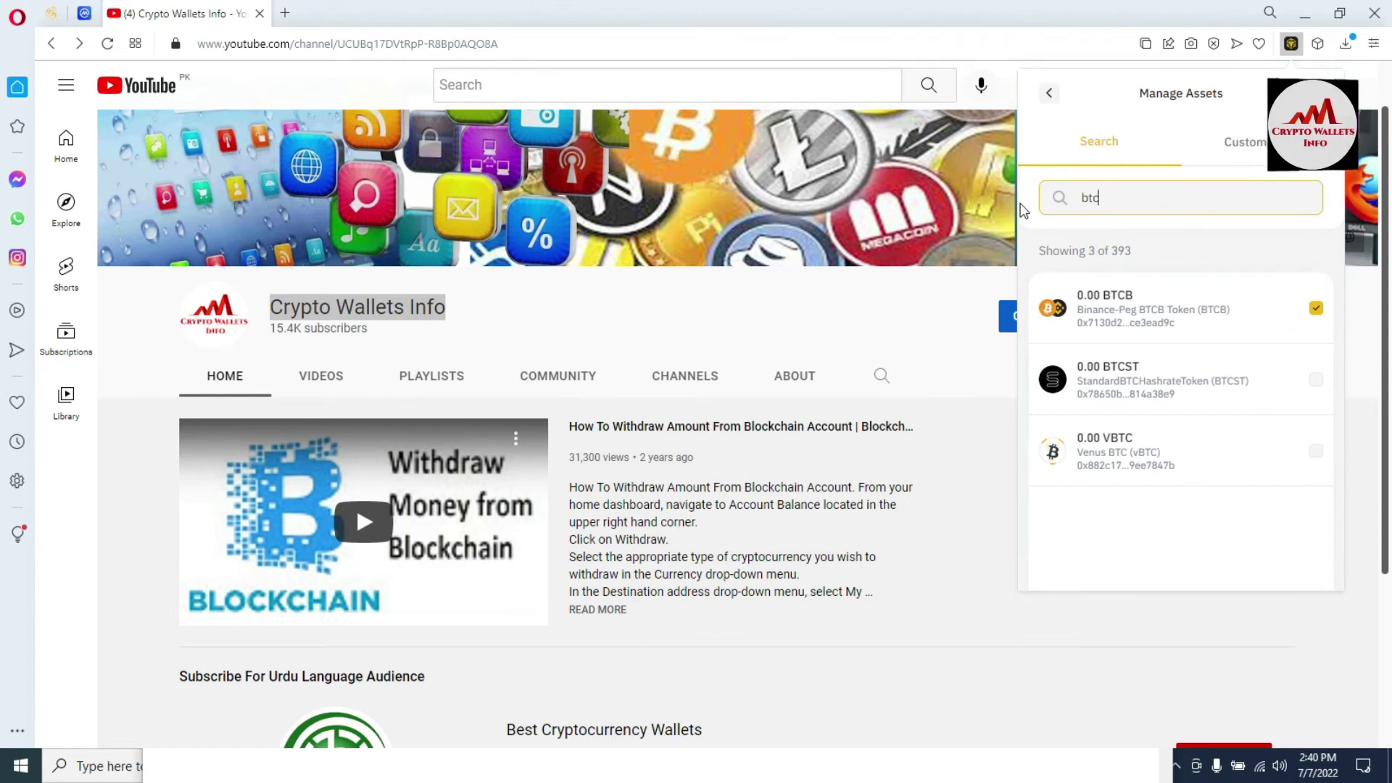
left_click(1315, 310)
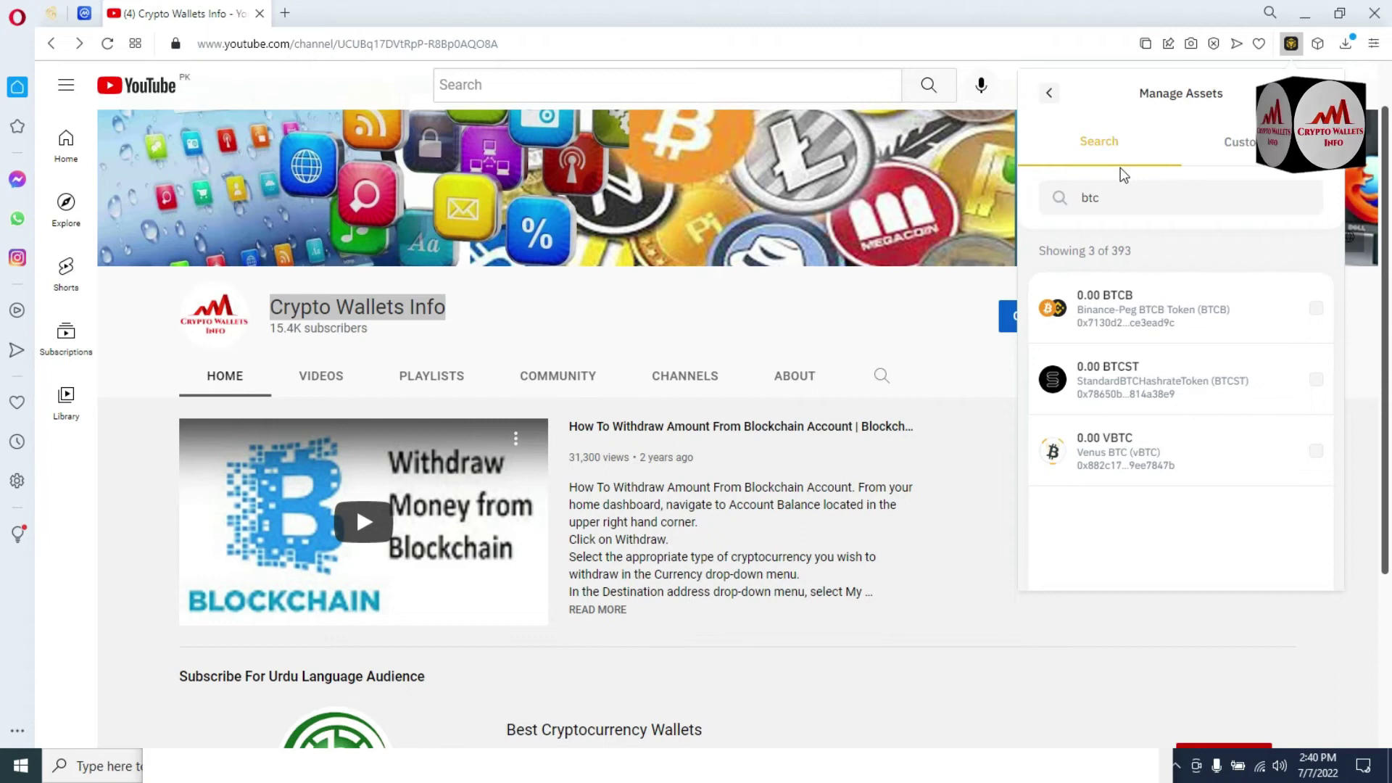
left_click(1050, 95)
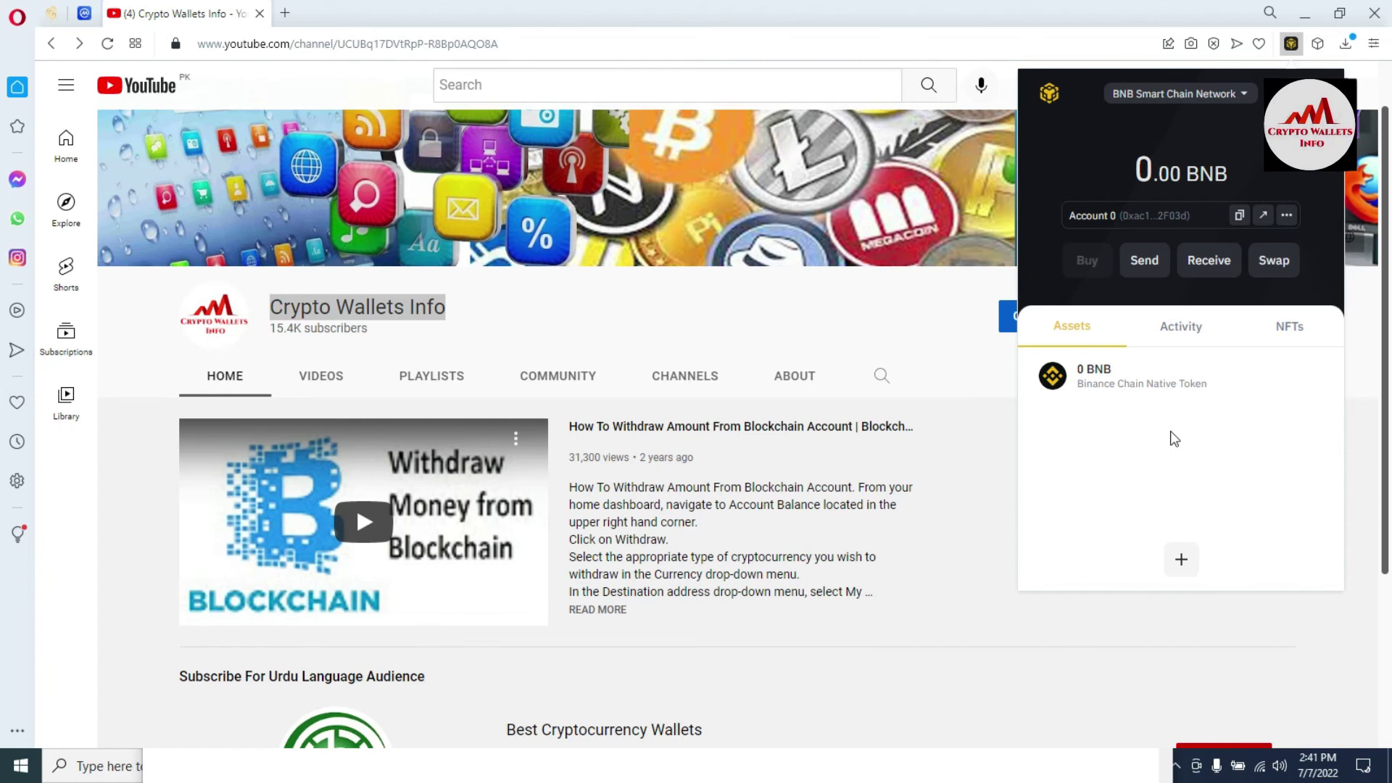
Step: Close the wallet and look through the uploaded videos of the Crypto Wallets Info channel on YouTube
left_click(677, 289)
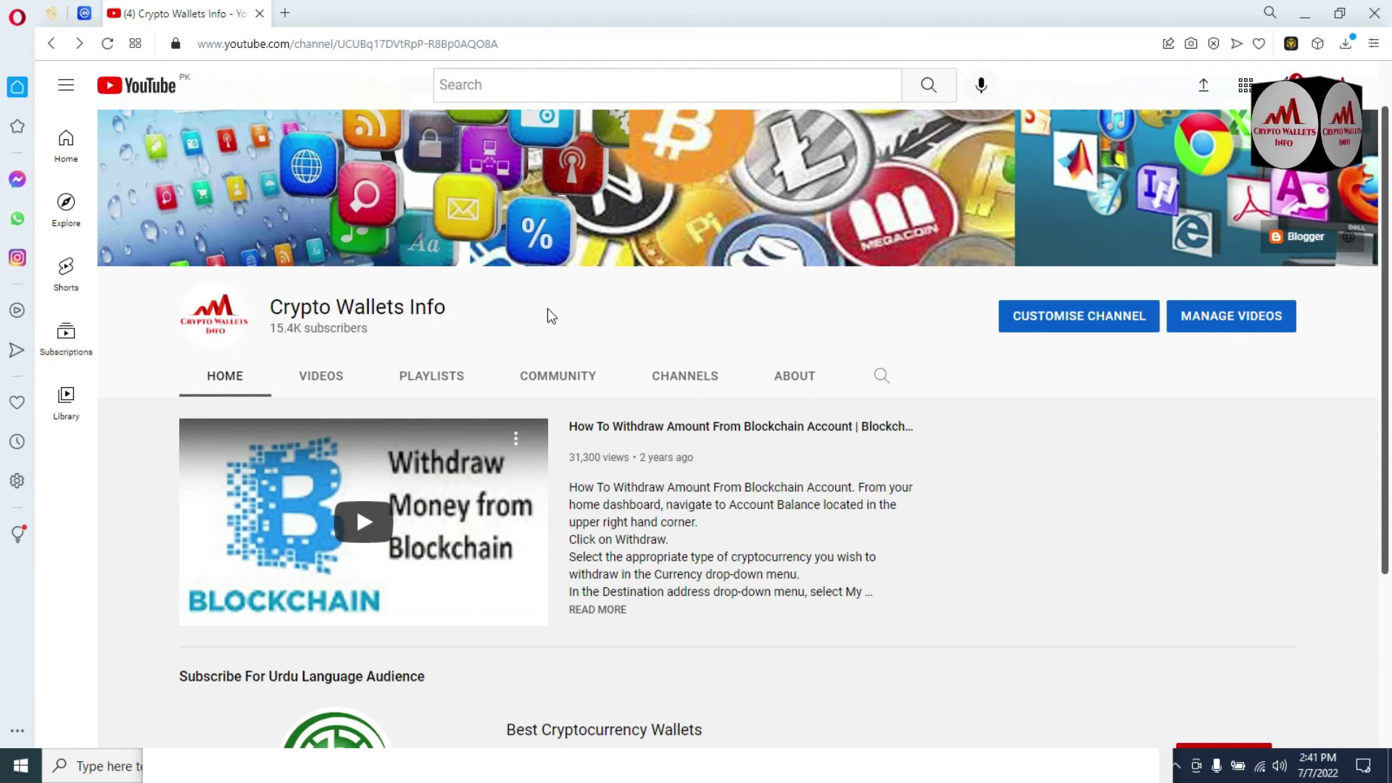
left_click(333, 384)
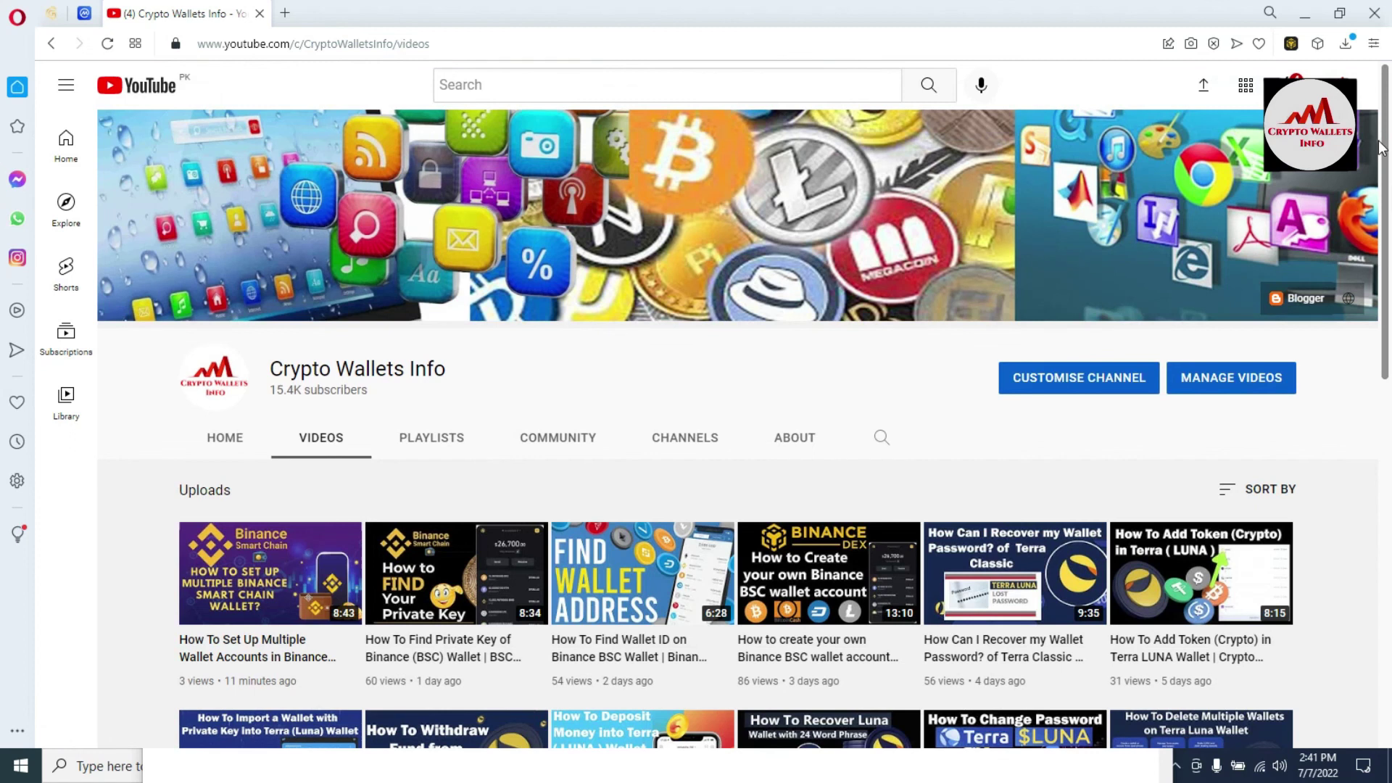
scroll(1388, 163, "down", 3)
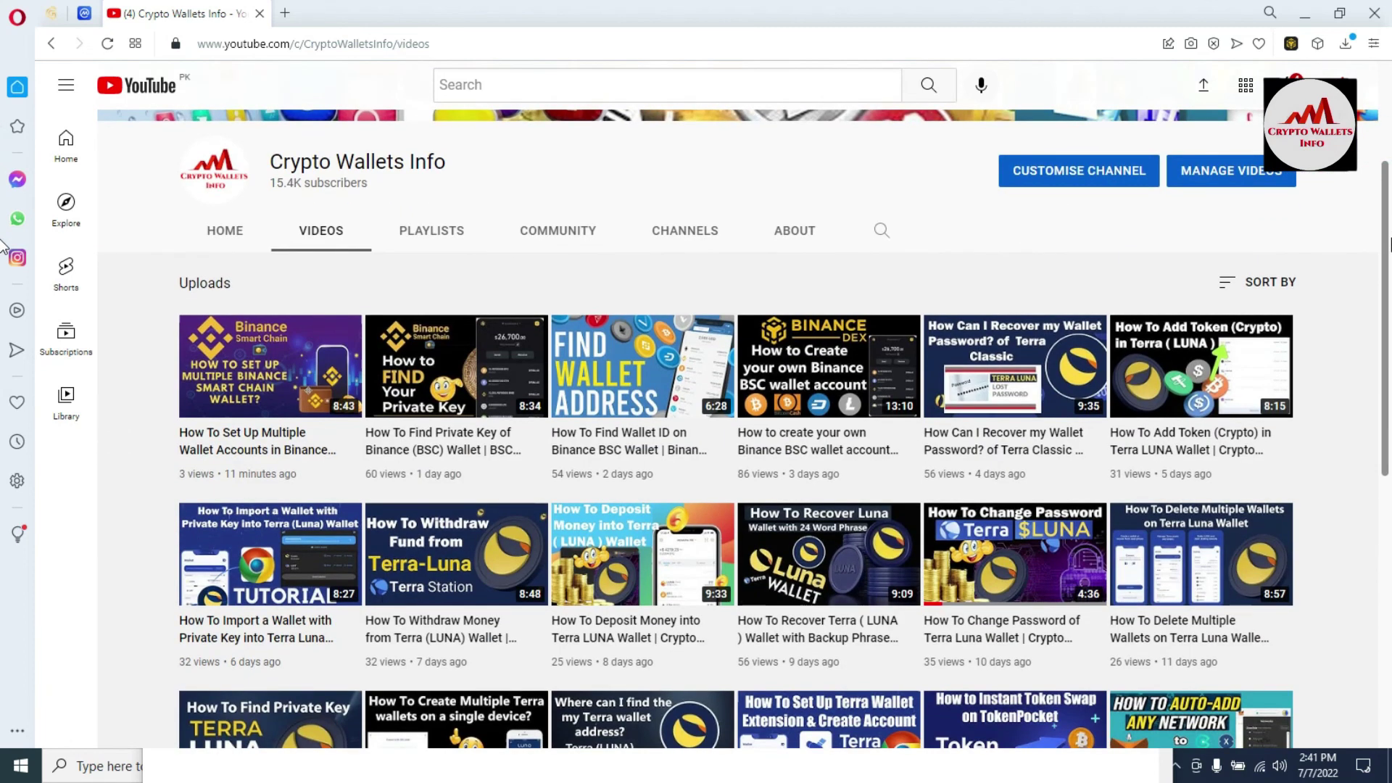
scroll(3, 246, "down", 3)
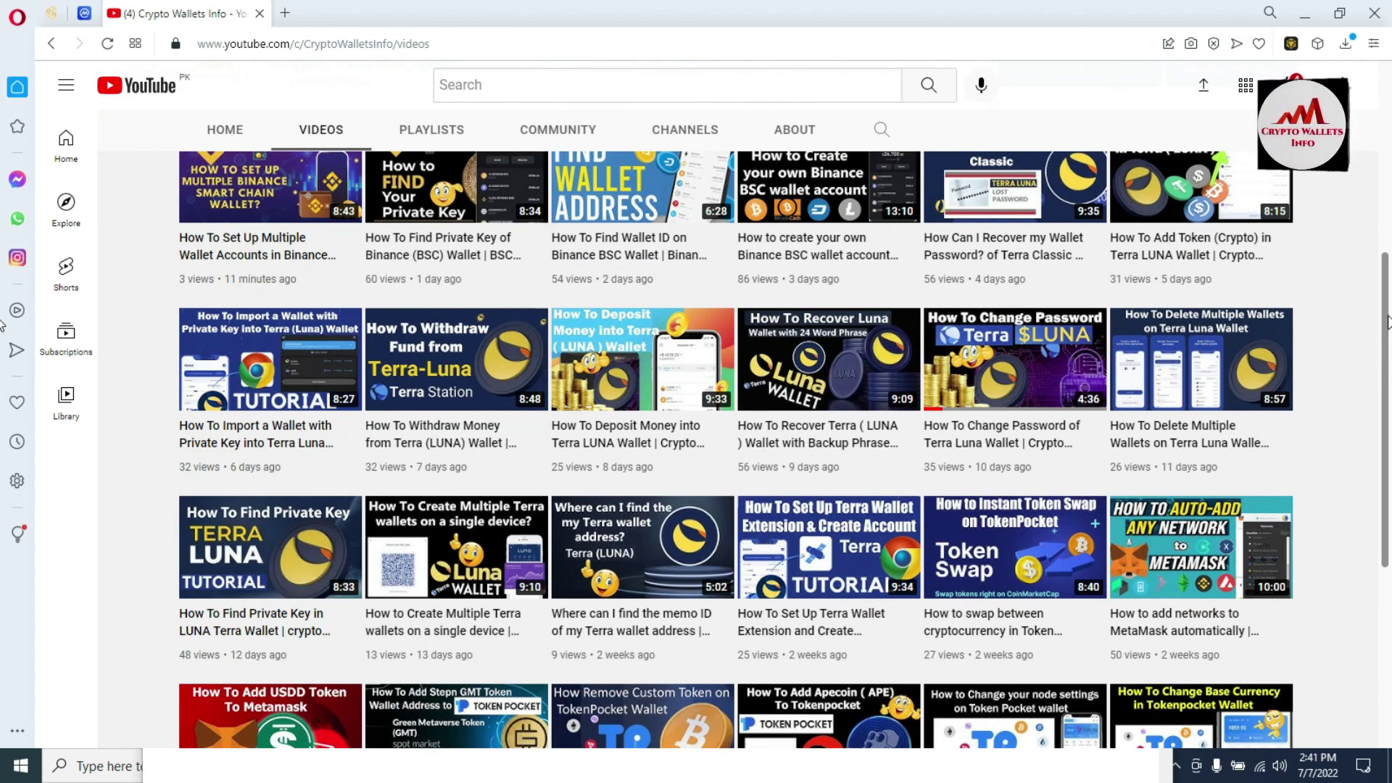
scroll(3, 335, "down", 5)
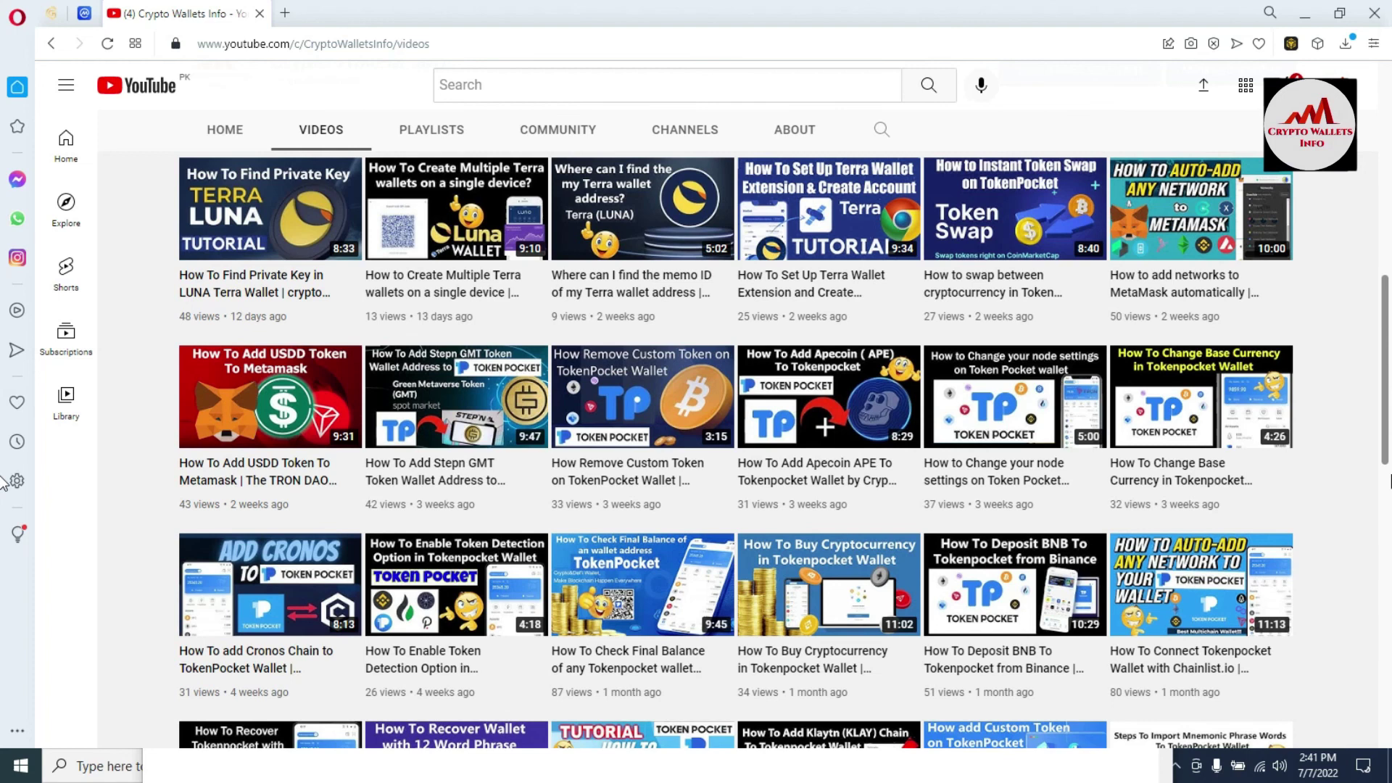
scroll(4, 483, "up", 5)
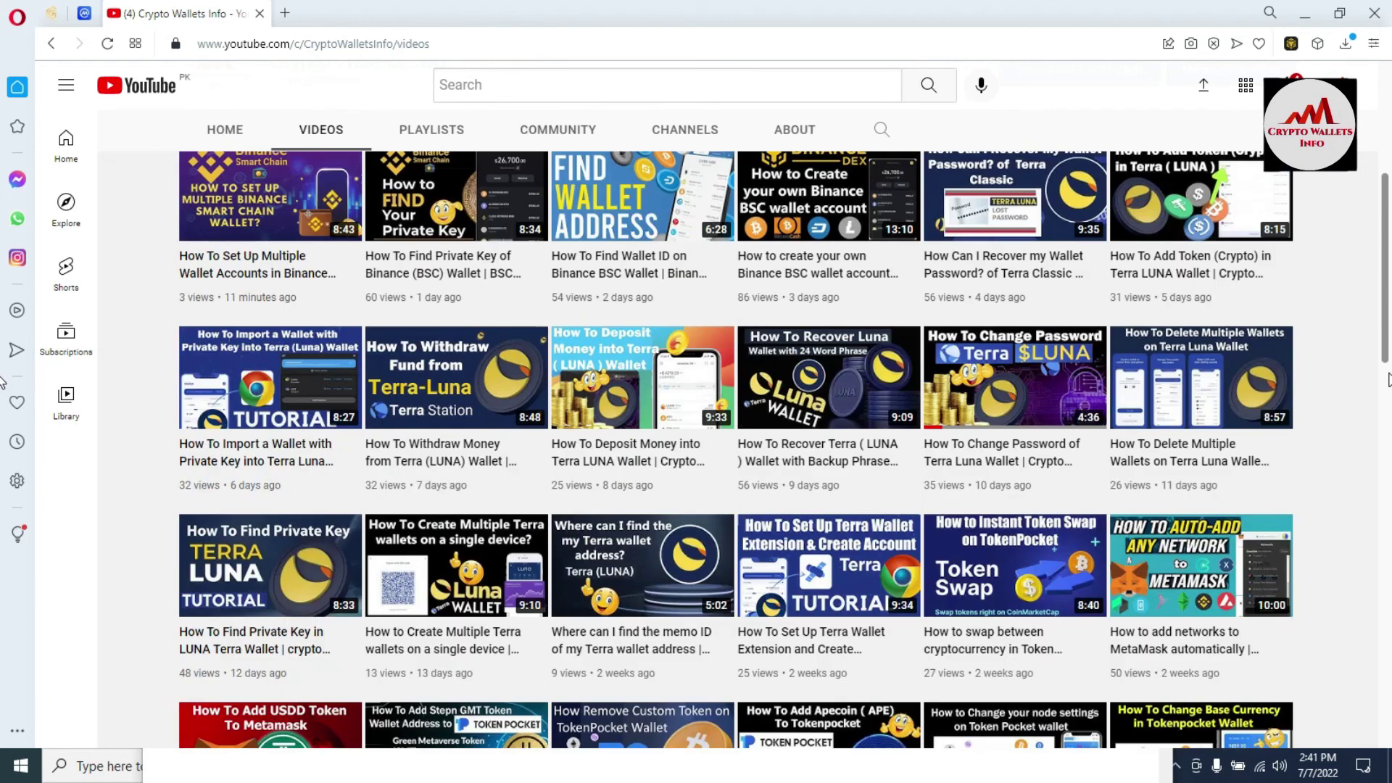
scroll(3, 382, "up", 5)
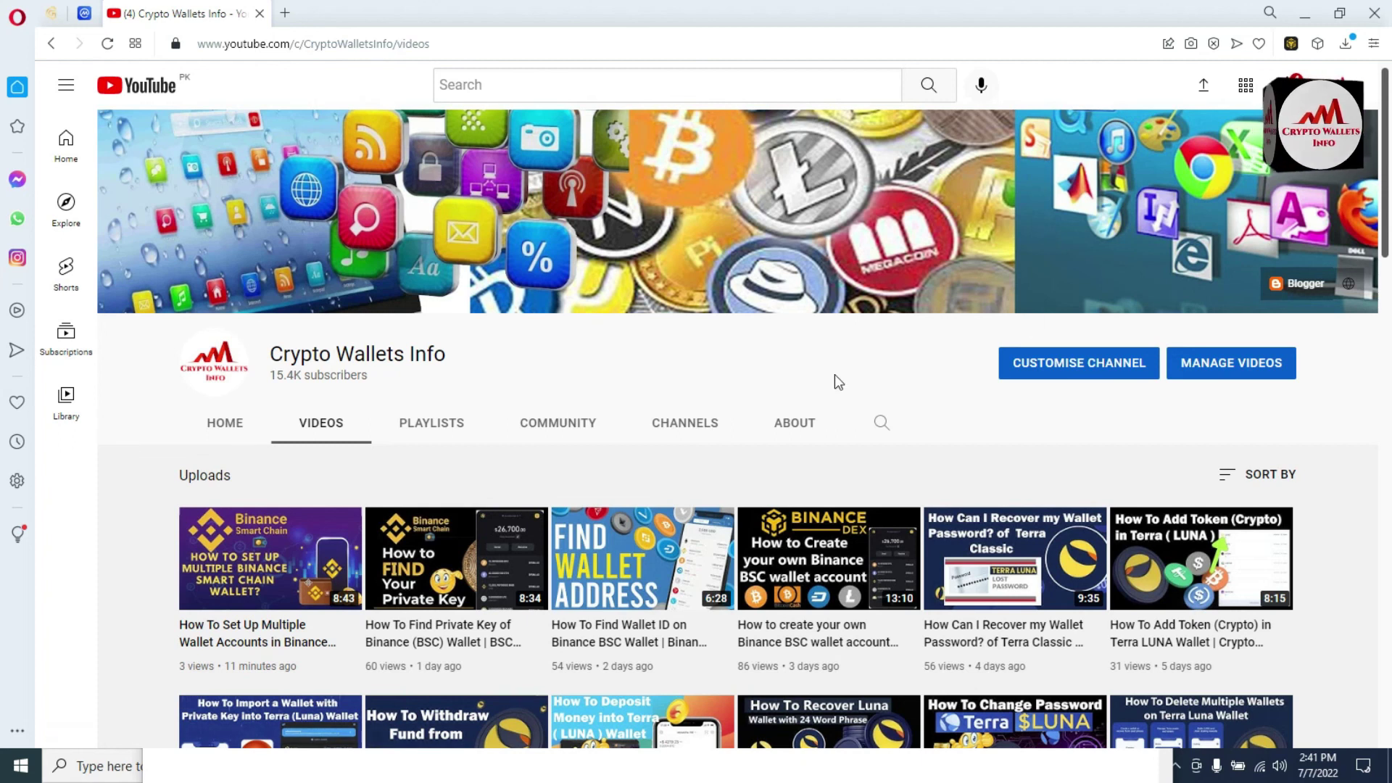
Step: Return to the channel's home page and highlight the name of the recommended "Best Cryptocurrency Wallets" channel
left_click(215, 432)
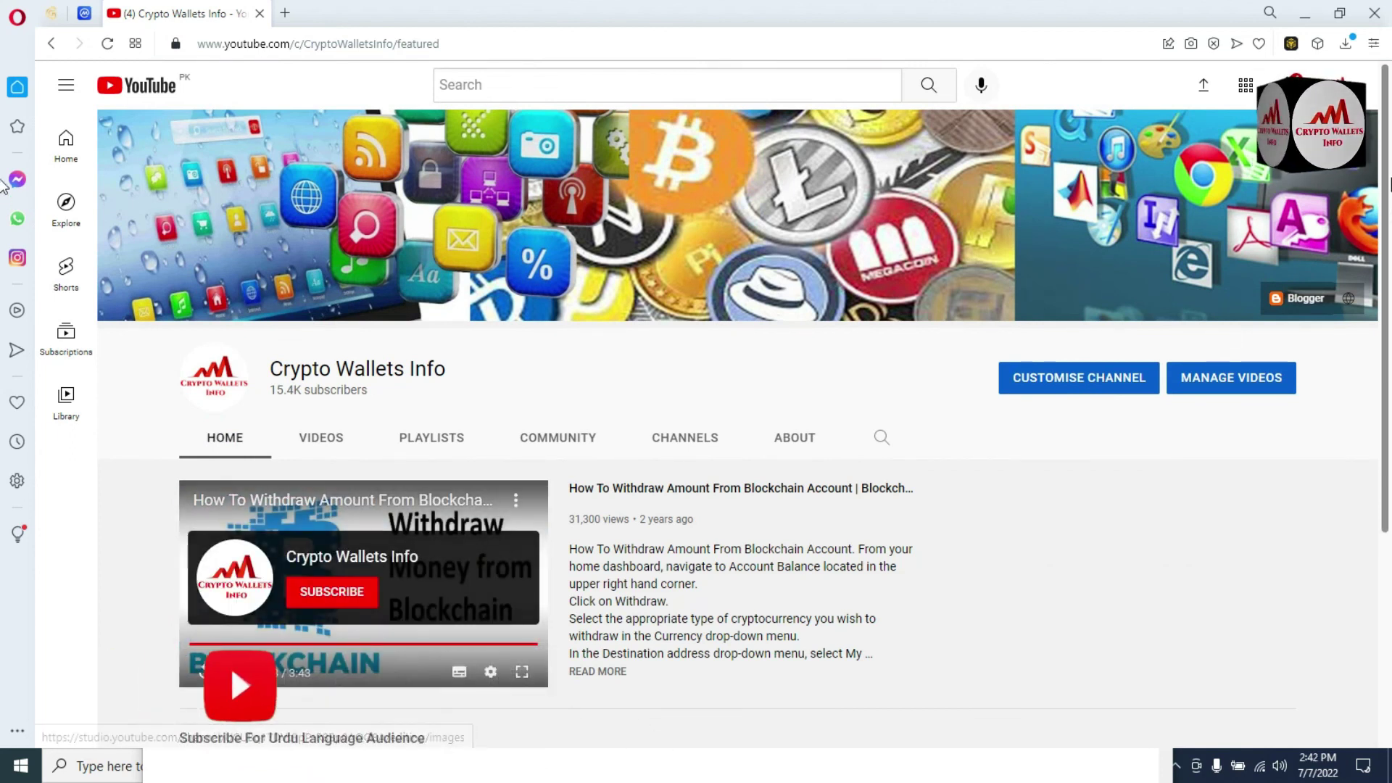
scroll(1384, 180, "down", 4)
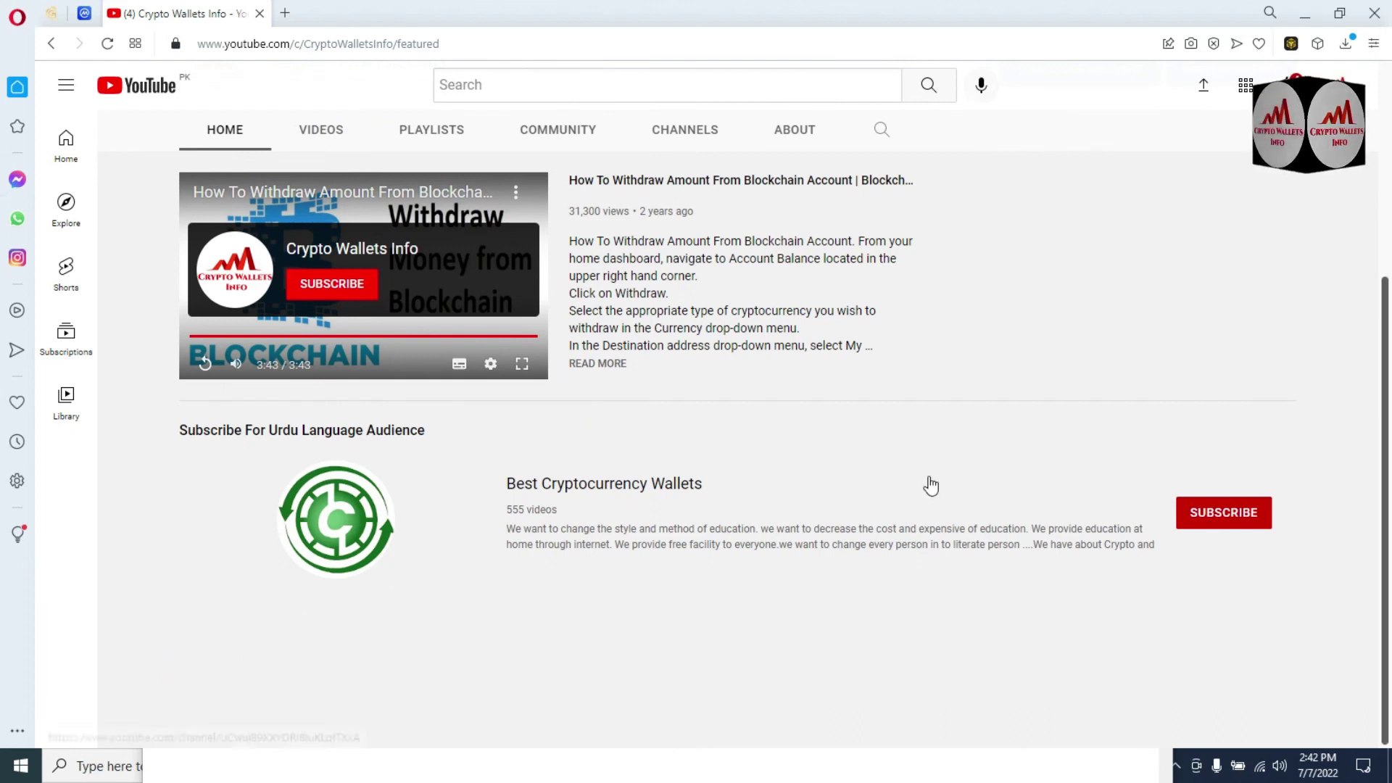
left_click(505, 483)
left_click_drag(506, 484, 709, 496)
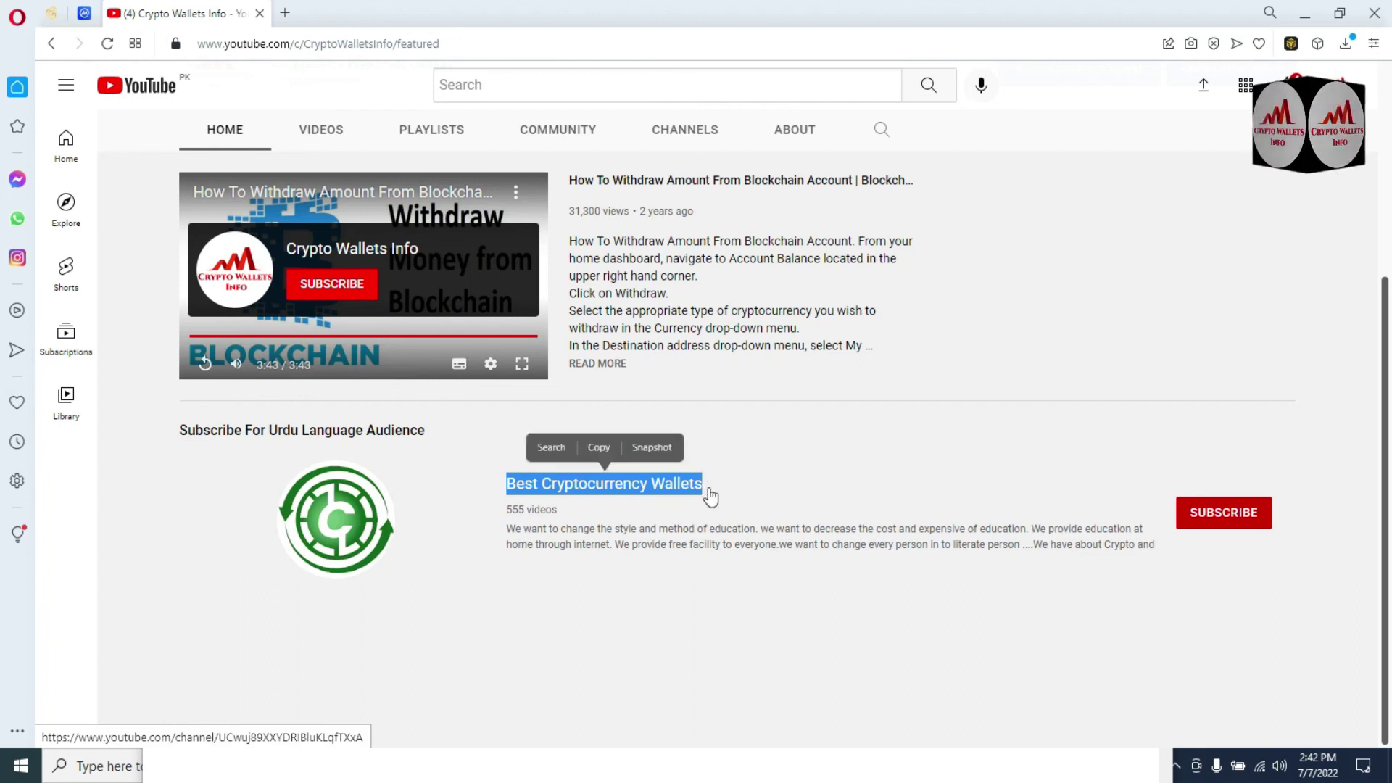